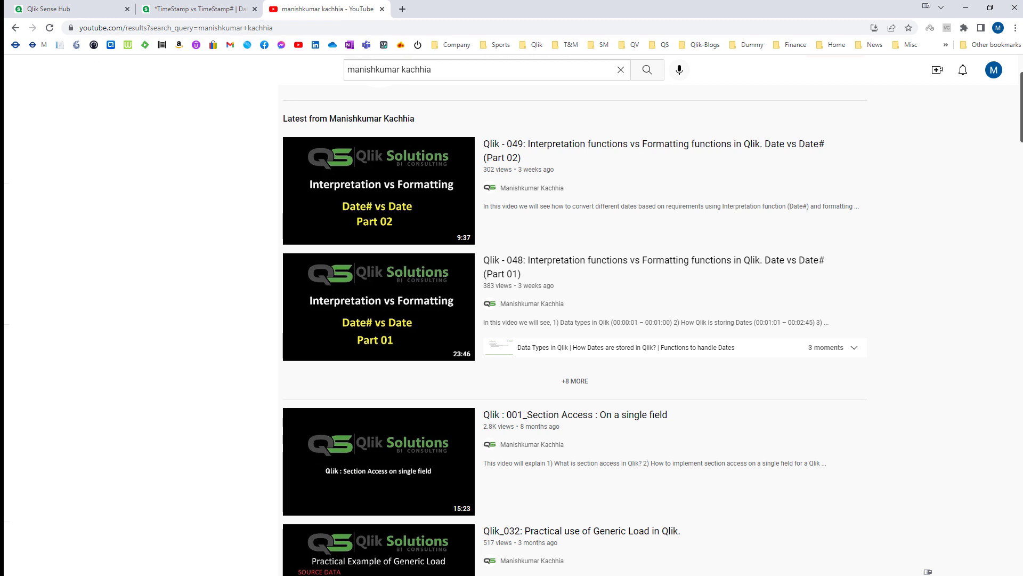
- Switch to the Qlik Sense data load editor and review the Step 1 comment and the inline TimeStampField data
key(ctrl+shift+Tab)
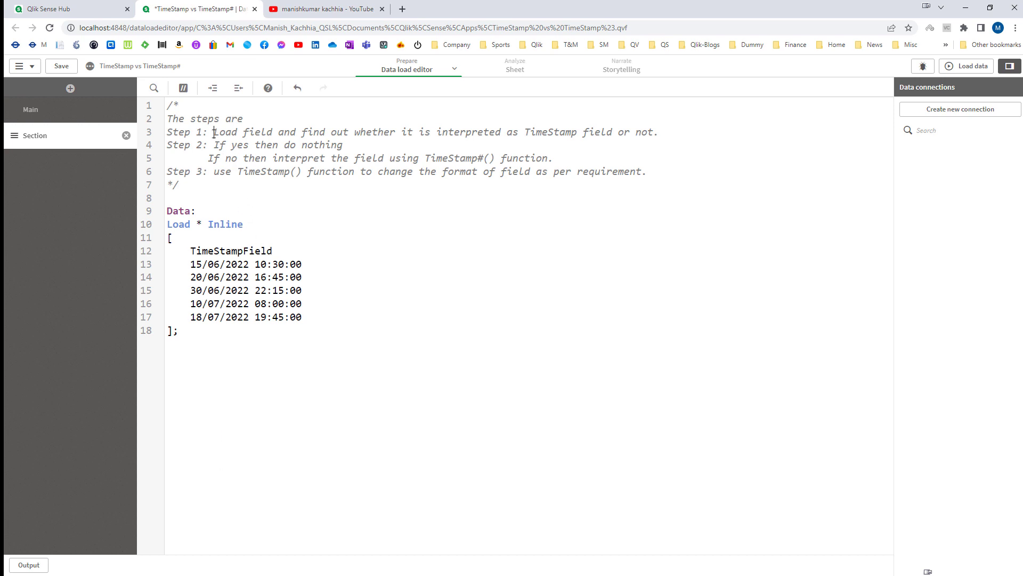
drag(213, 133, 258, 133)
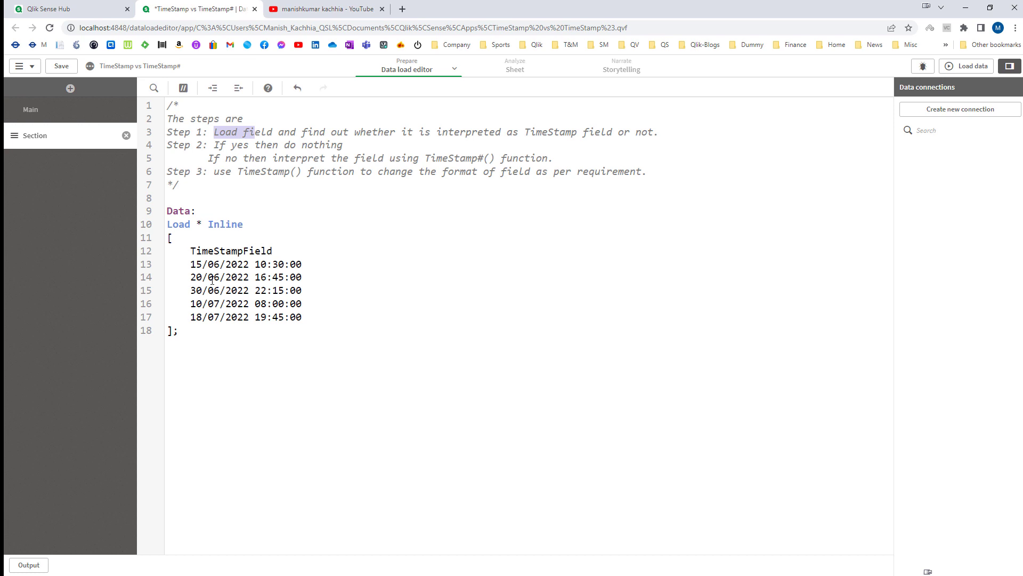
double_click(243, 251)
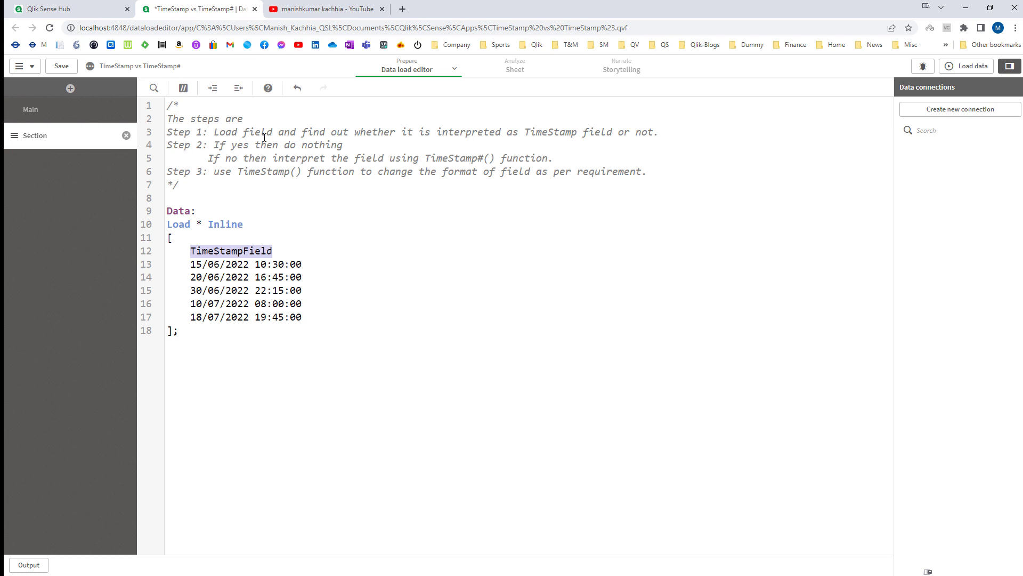
- Close the YouTube tab and load the data with the current script
click(382, 9)
click(968, 66)
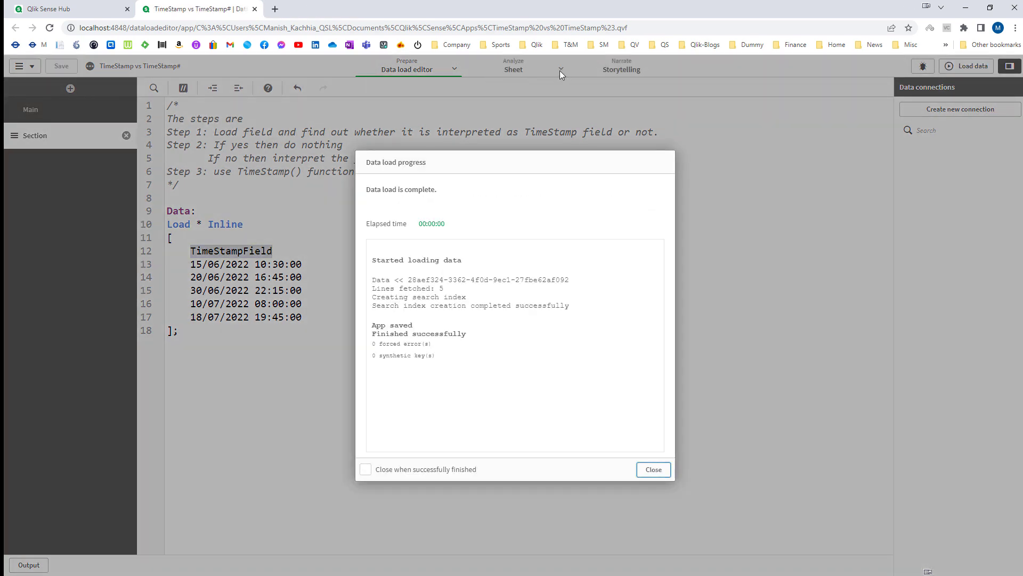
click(655, 470)
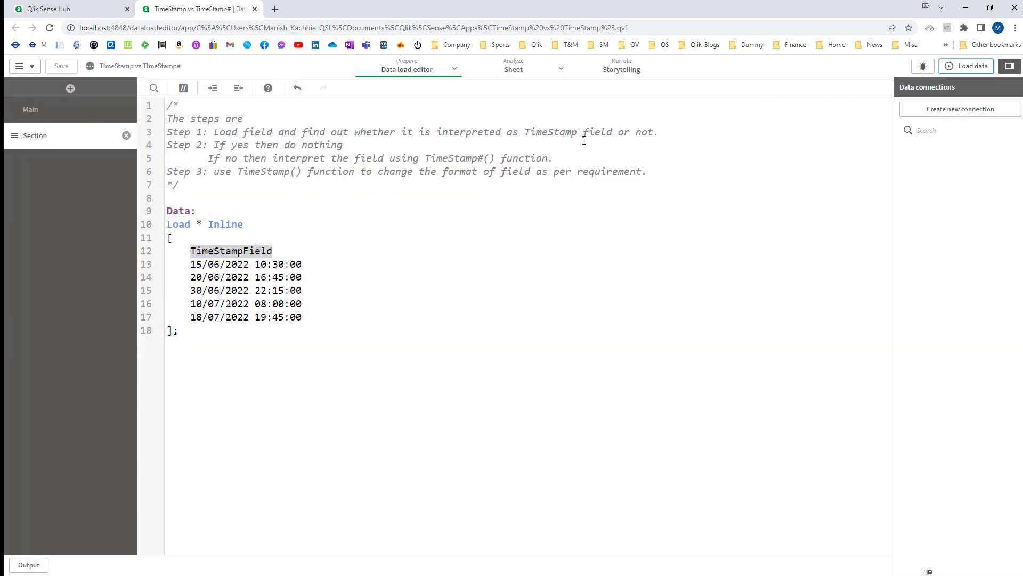
- Open My new sheet for editing and add a TimeStampField table sized 8 x 7 grid cells
click(561, 68)
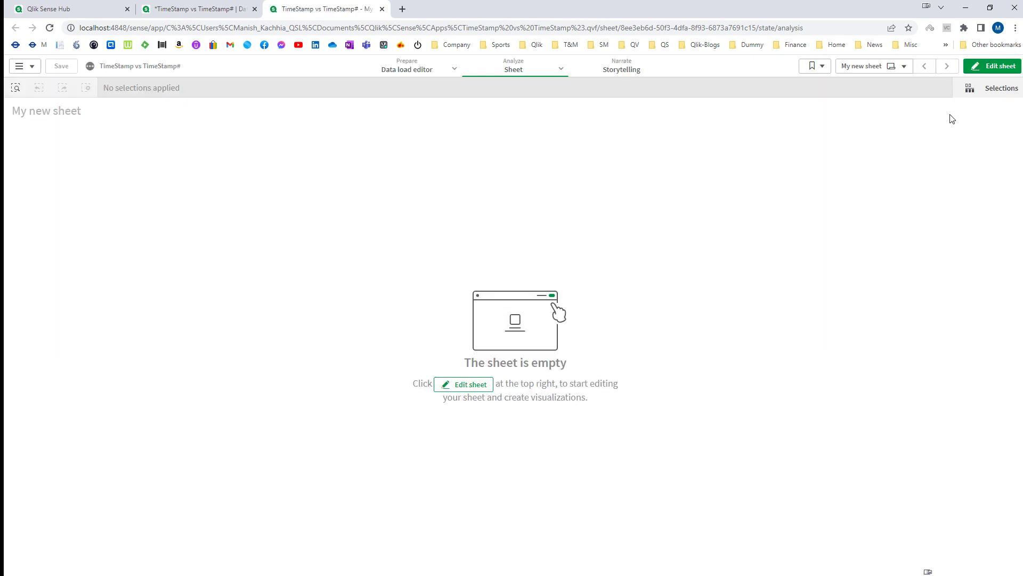
click(992, 66)
click(35, 168)
drag(107, 530, 309, 258)
click(26, 102)
click(96, 112)
click(297, 198)
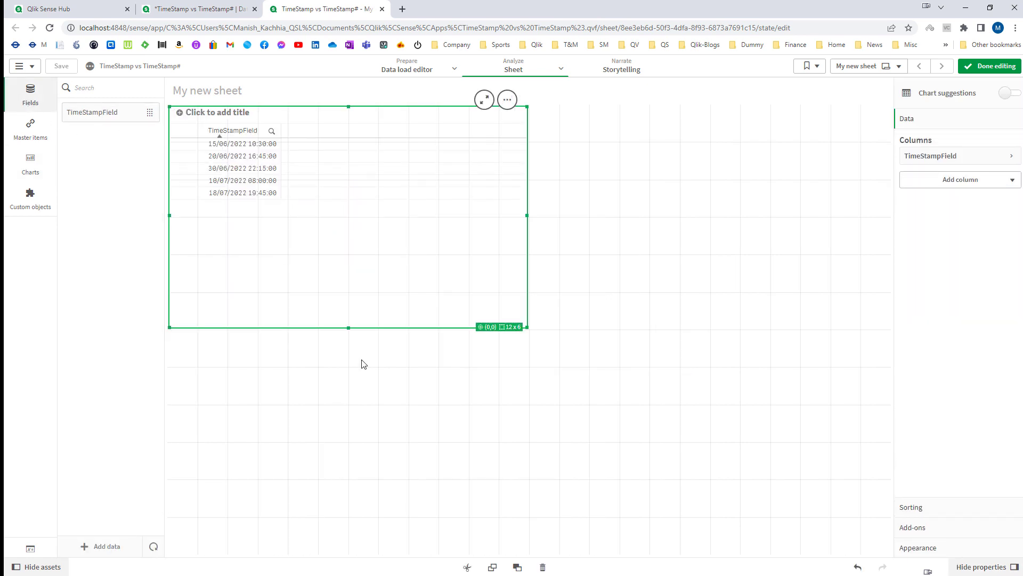
drag(526, 325, 384, 387)
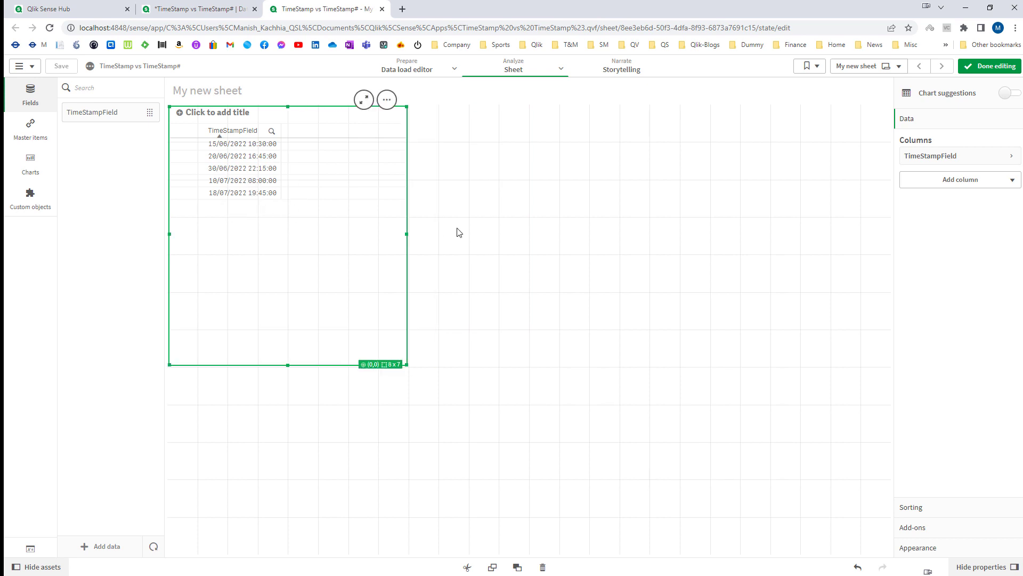
- Check the TimeStampField column's text alignment by switching it to custom and back to auto, ending in the sheet's analysis view
click(916, 160)
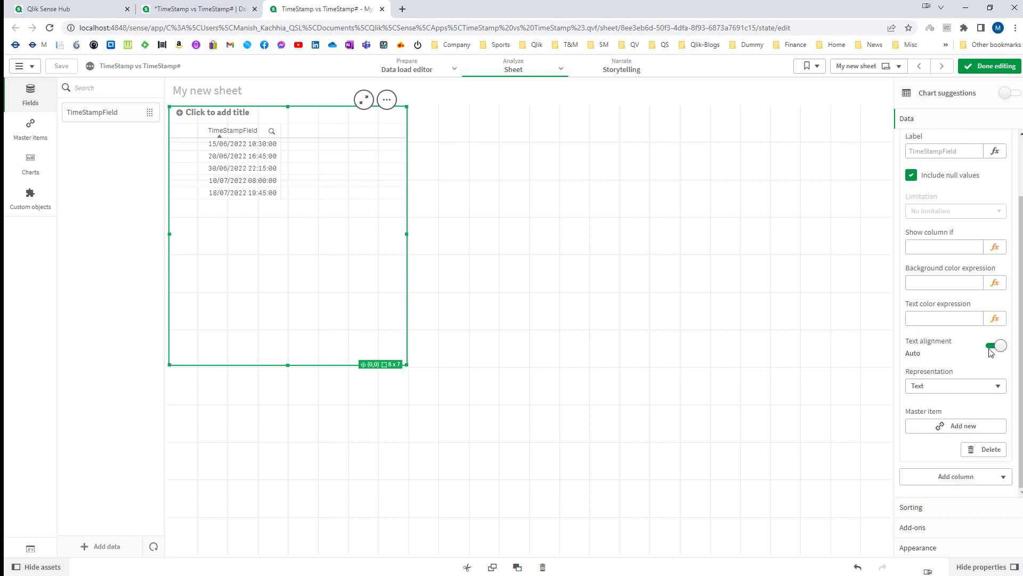
click(991, 347)
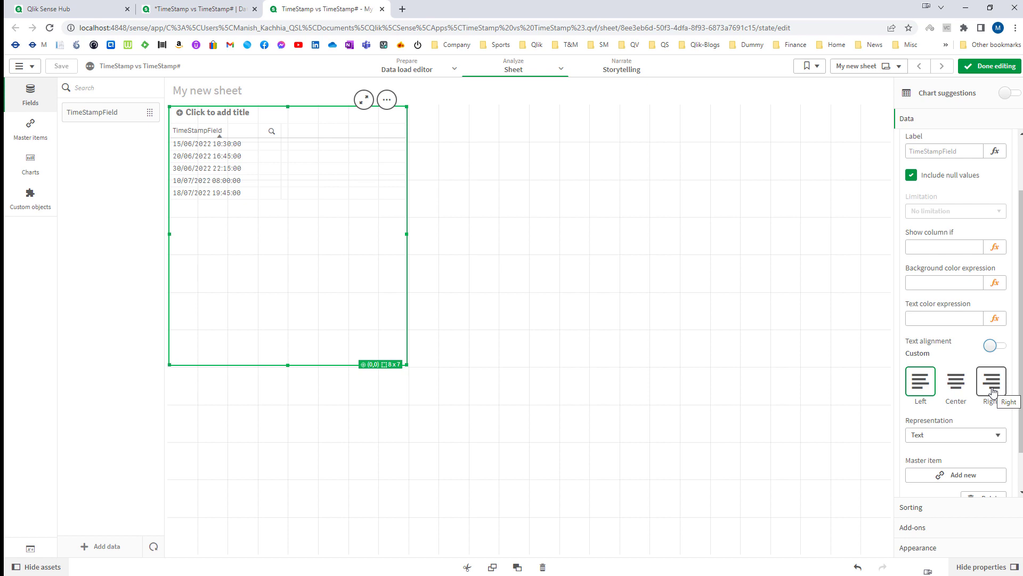
click(998, 352)
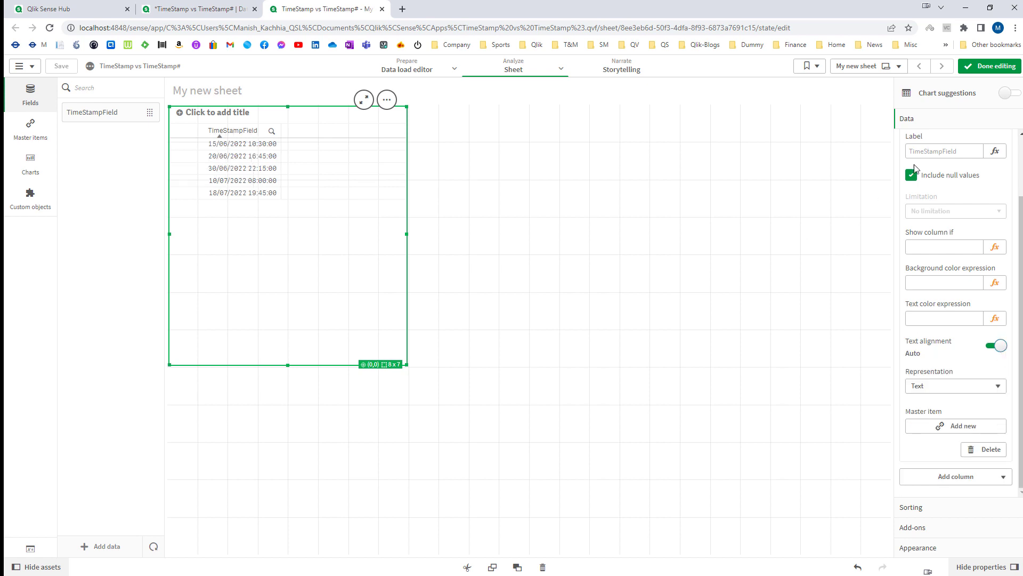
click(993, 66)
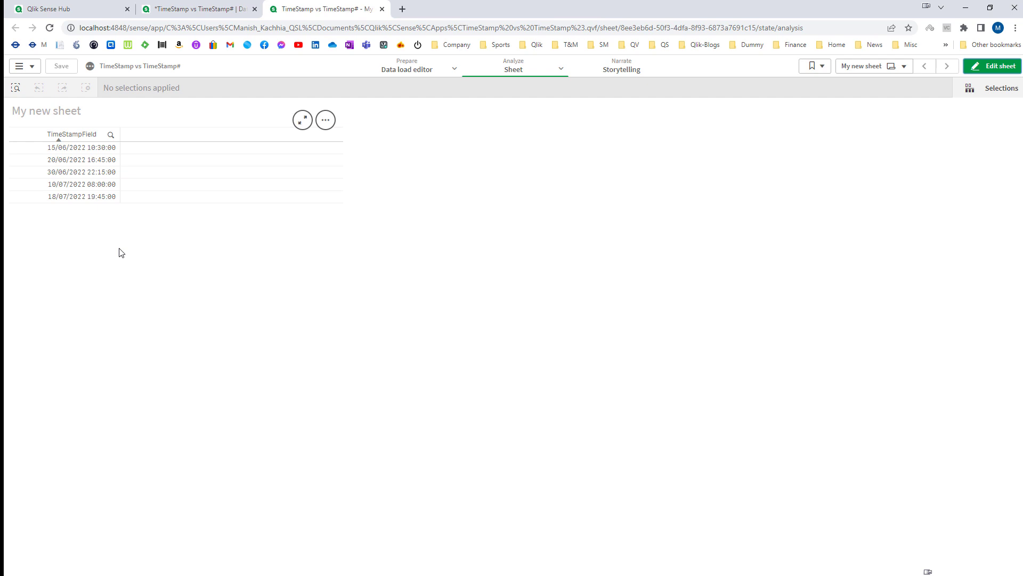
- Open the data model viewer separately and preview TimeStampField in the Data table to examine its tags
click(454, 68)
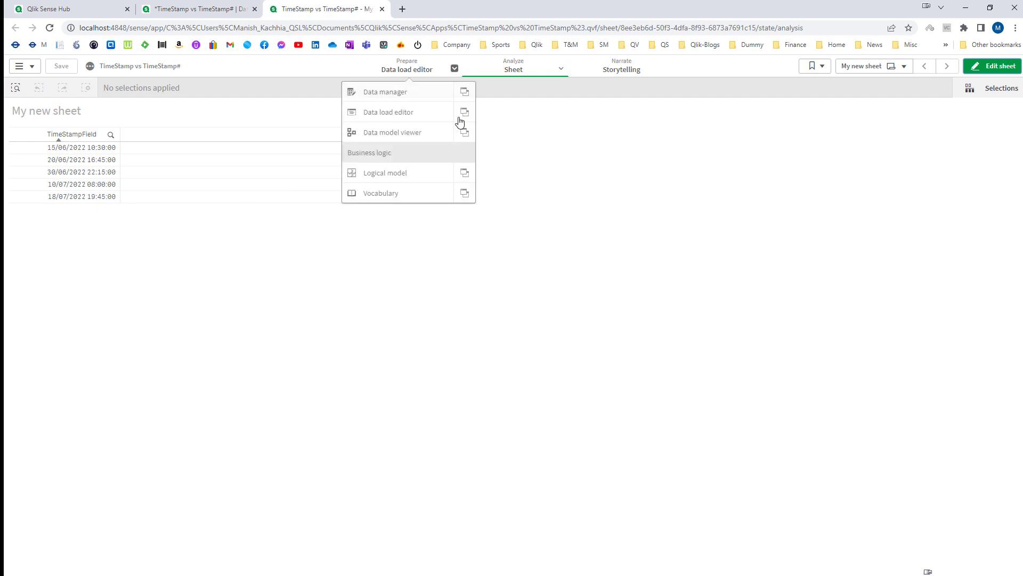
click(464, 134)
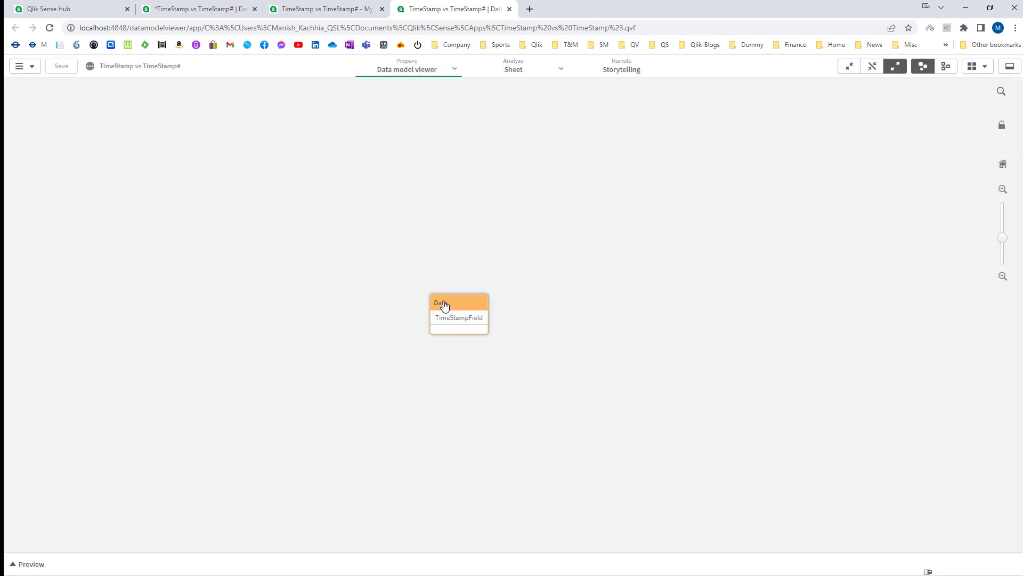
click(365, 143)
click(40, 562)
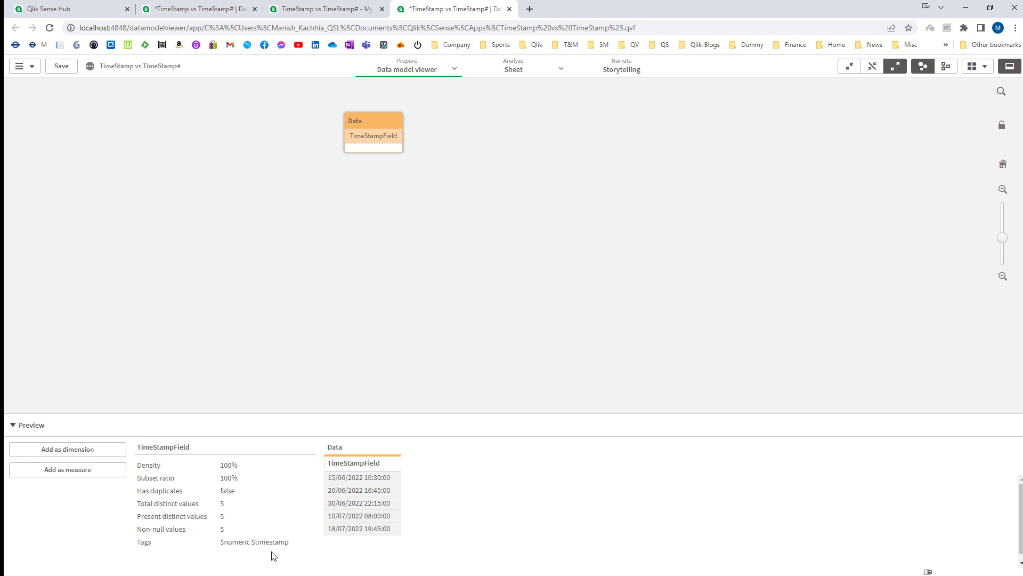
- Return to the sheet in edit mode and widen the TimeStampField table to 11 grid columns
click(340, 14)
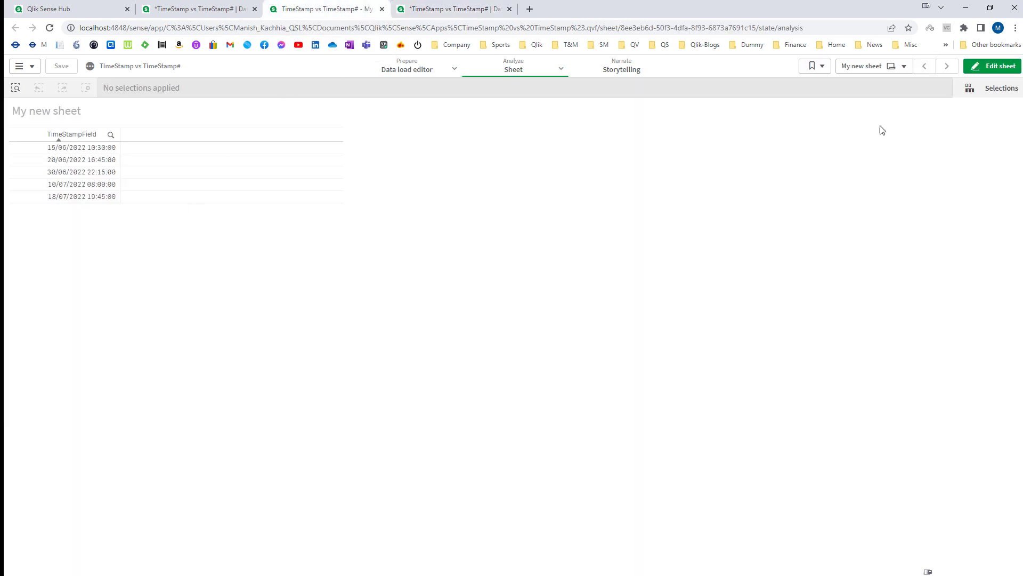
click(993, 66)
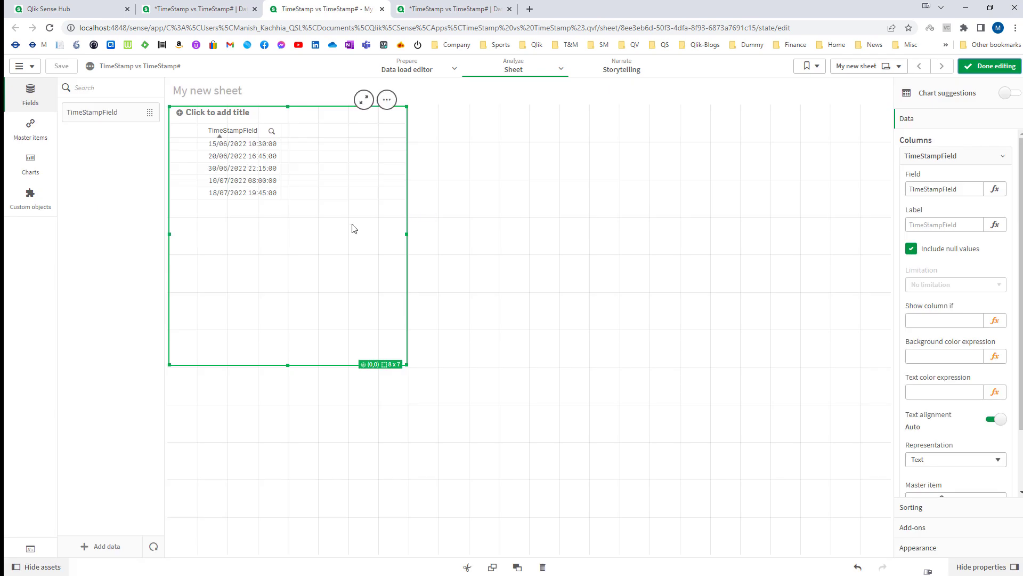
drag(406, 233, 505, 230)
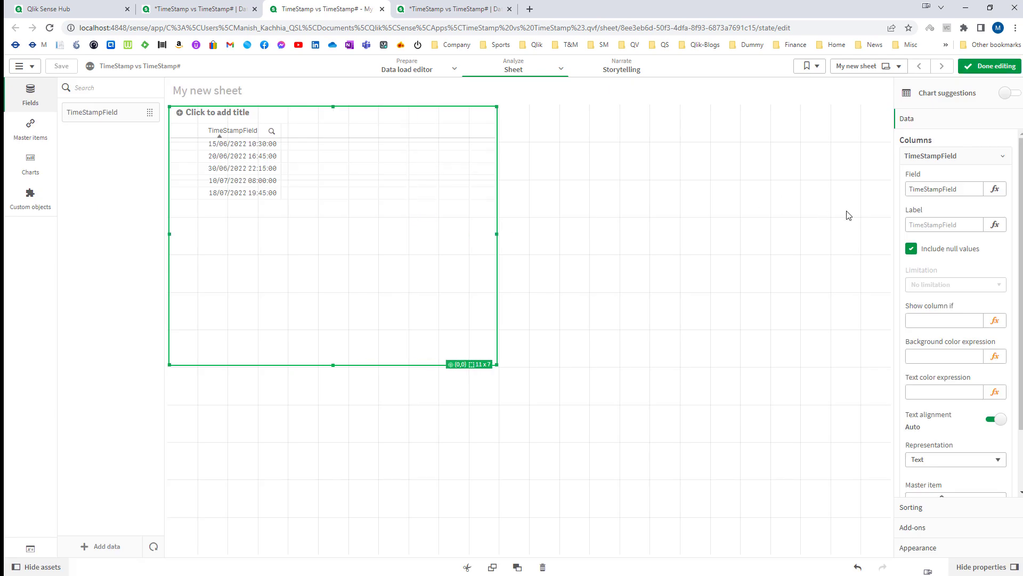
- Add a measure column with the expression Num(TimeStampField) to the table and resize the table to 9 x 4 grid cells
click(926, 158)
click(933, 182)
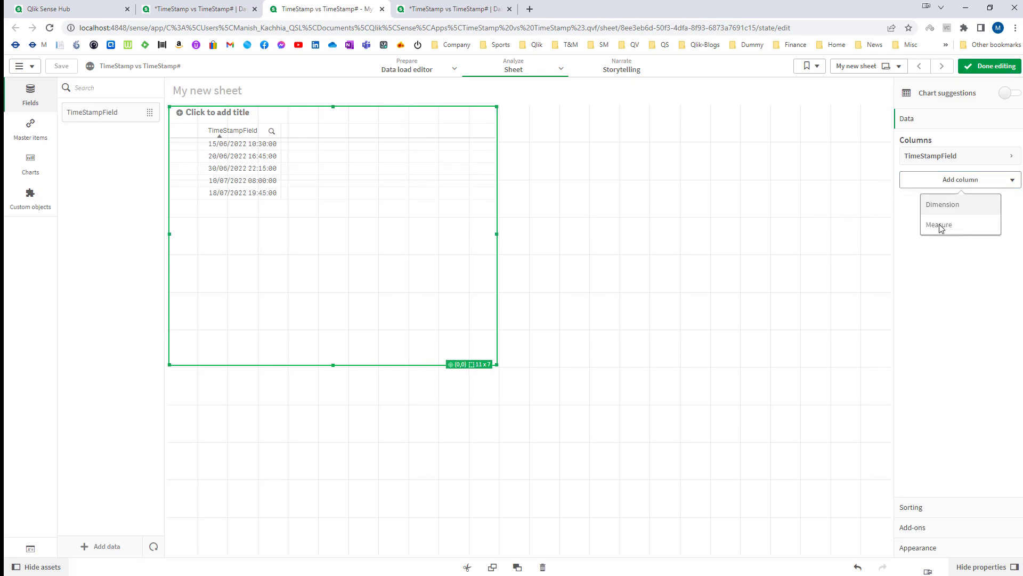
click(942, 227)
click(1006, 207)
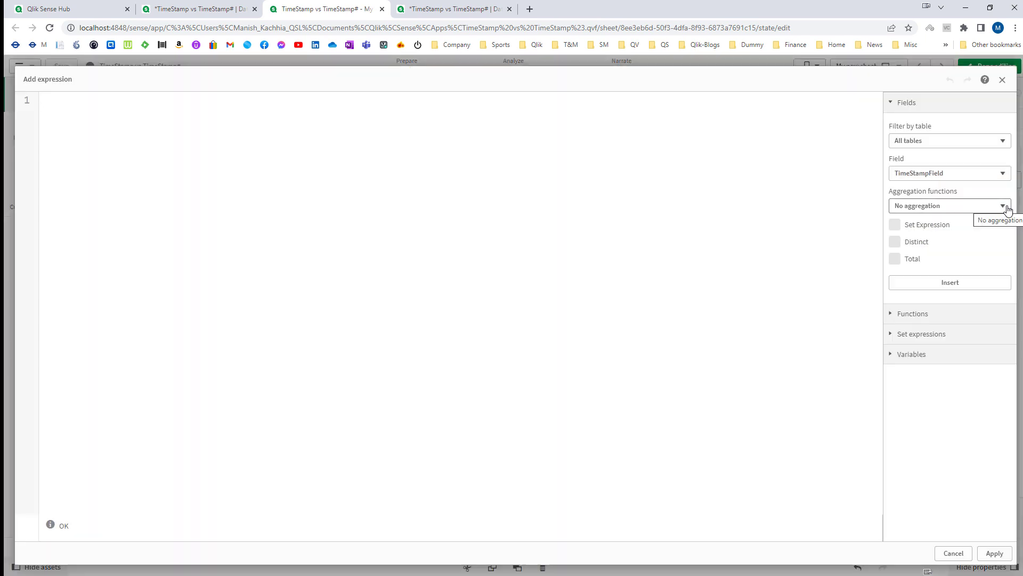
text(Num()
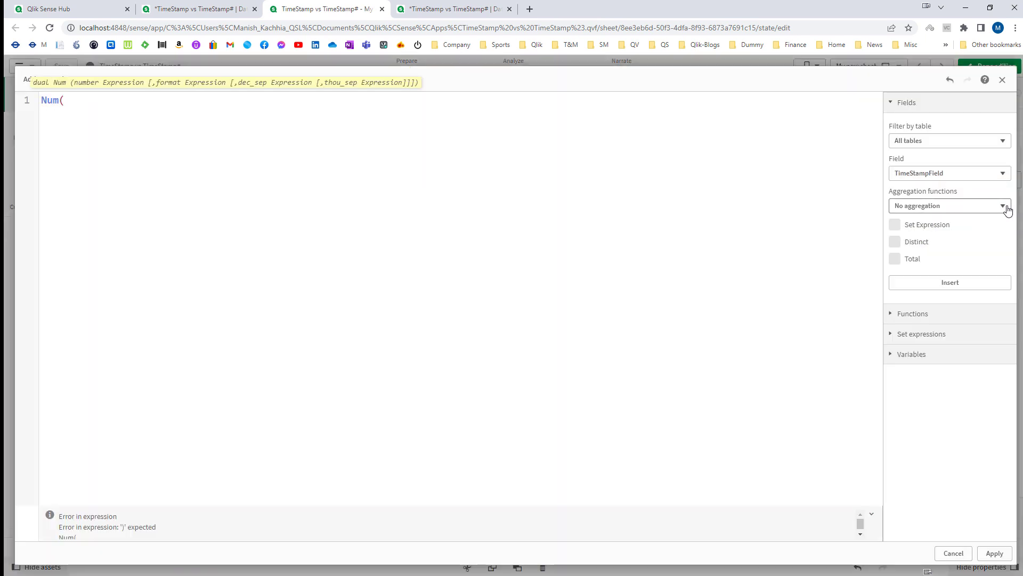
text(Times)
key(Down)
key(Down)
key(Return)
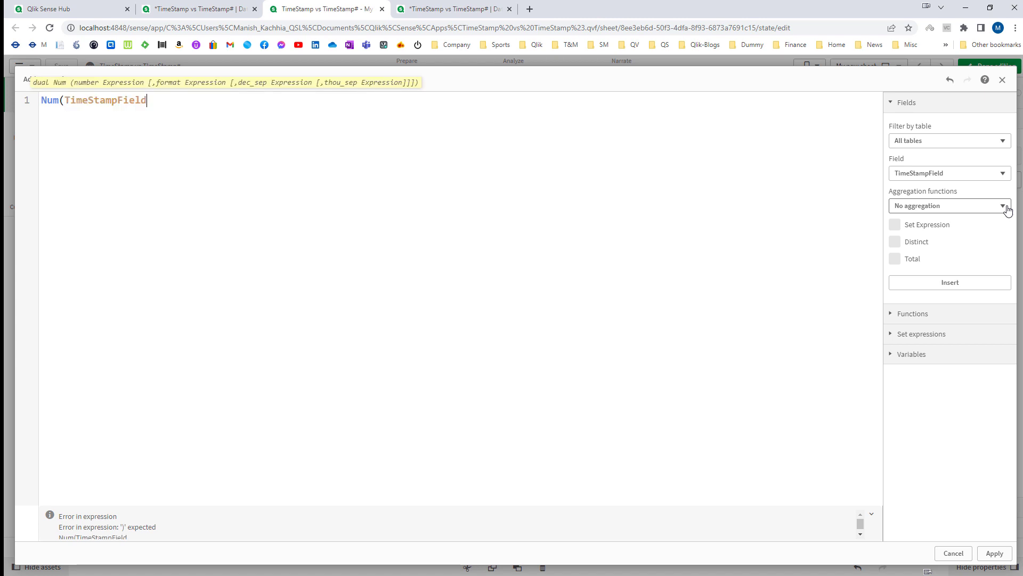
text())
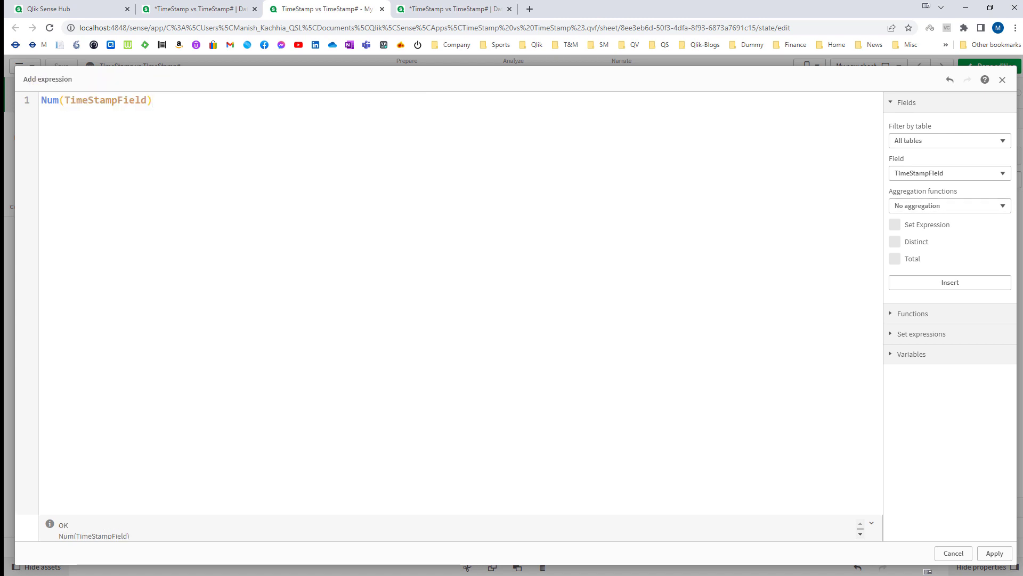
click(995, 554)
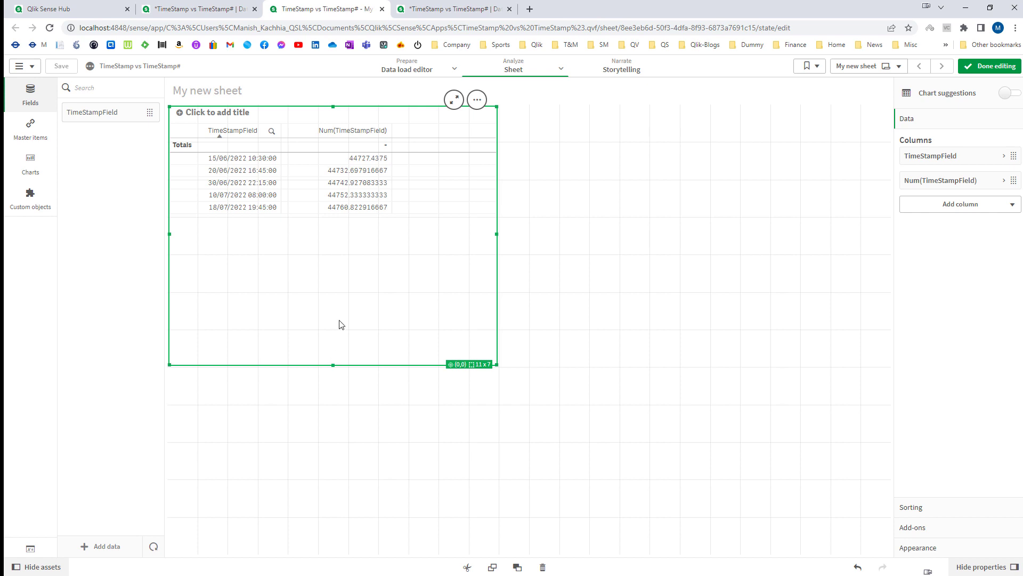
drag(336, 365, 344, 272)
drag(496, 178, 425, 180)
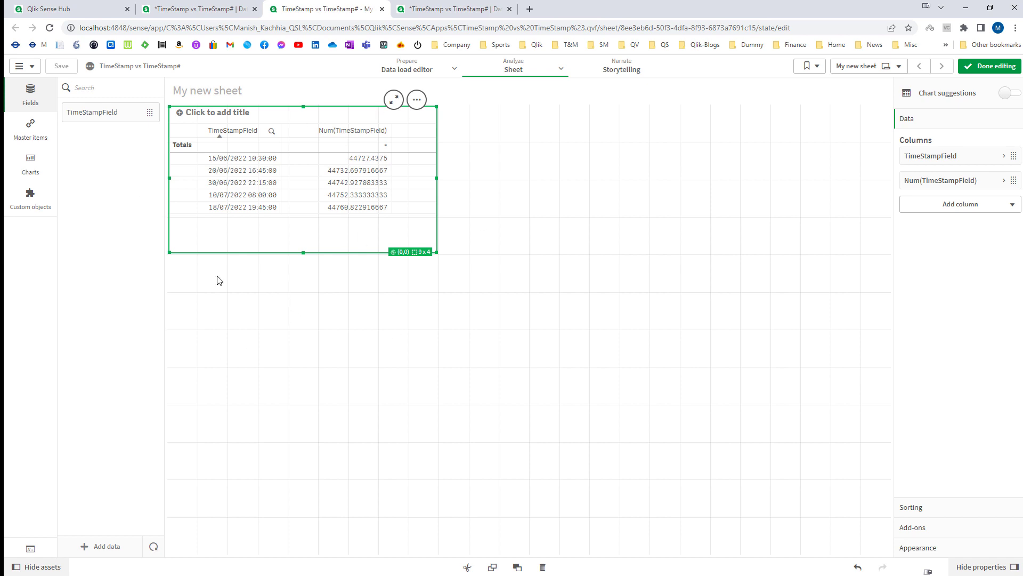
- Add a KPI chart beside the table with the measure expression 100.50
click(30, 166)
drag(112, 358, 742, 250)
click(719, 234)
click(889, 162)
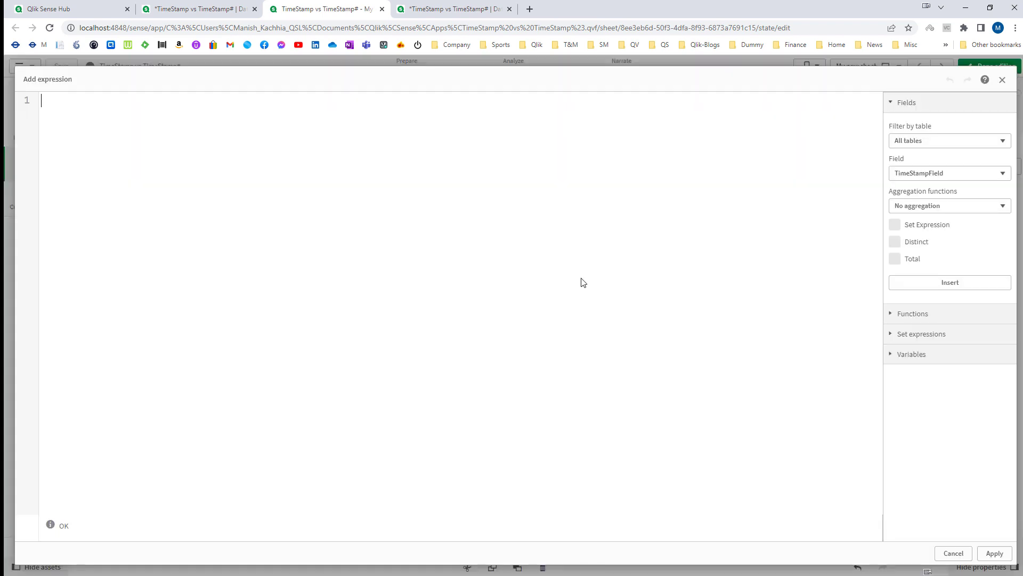
text(100.50)
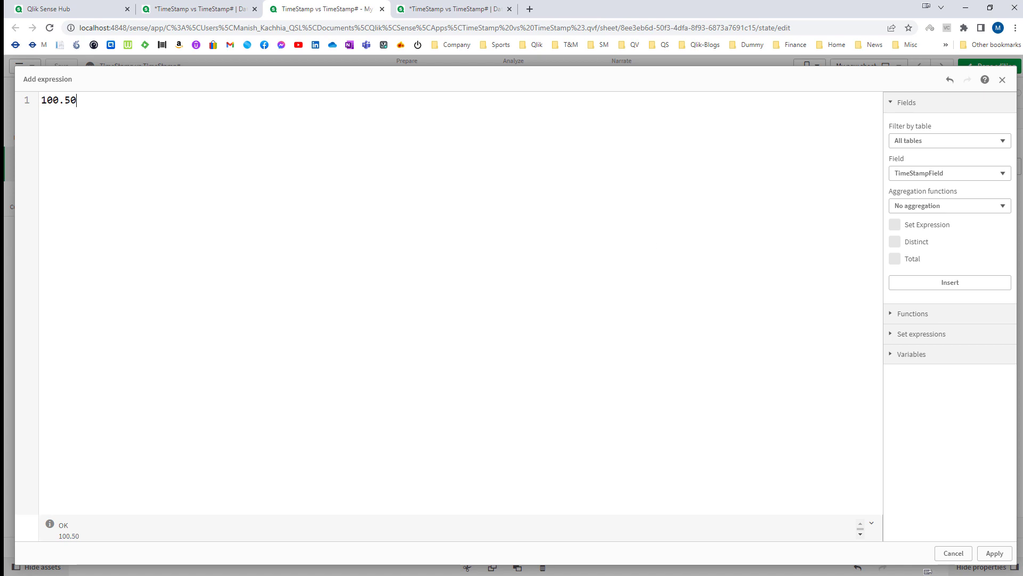
click(995, 553)
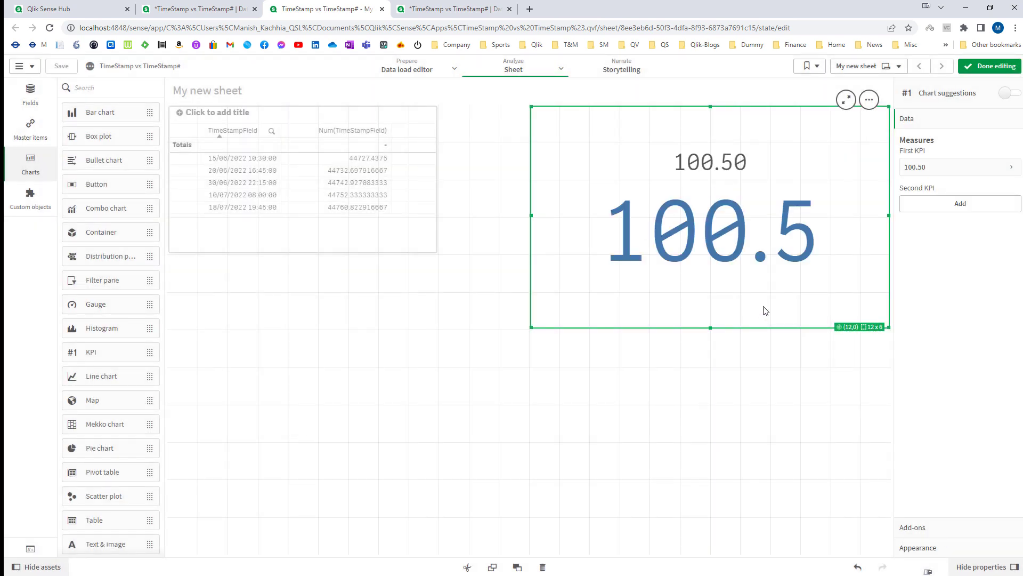
- Change the KPI's measure expression to Floor(100.50)
click(914, 166)
click(1000, 199)
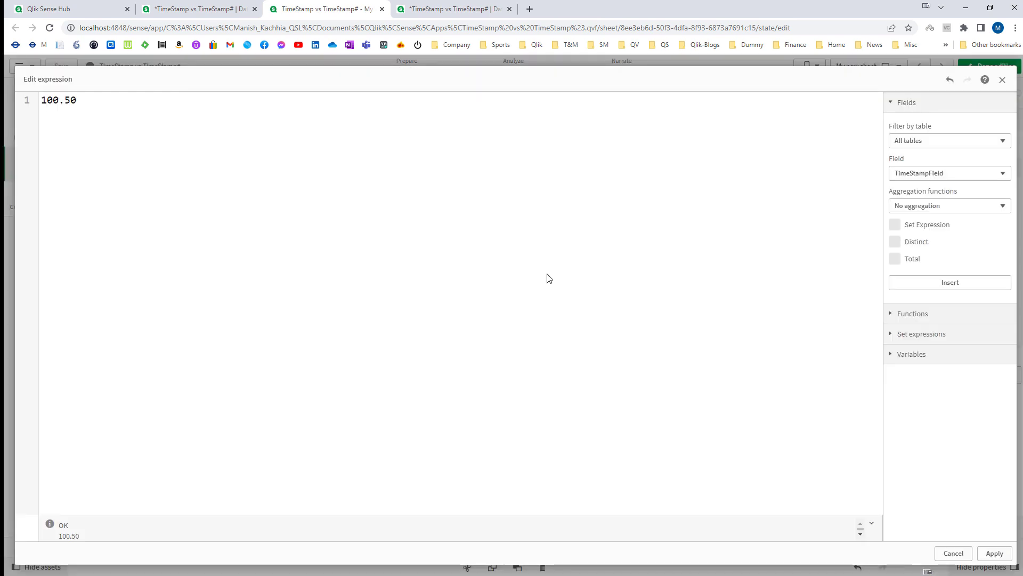
text(Floor()
key(End)
text())
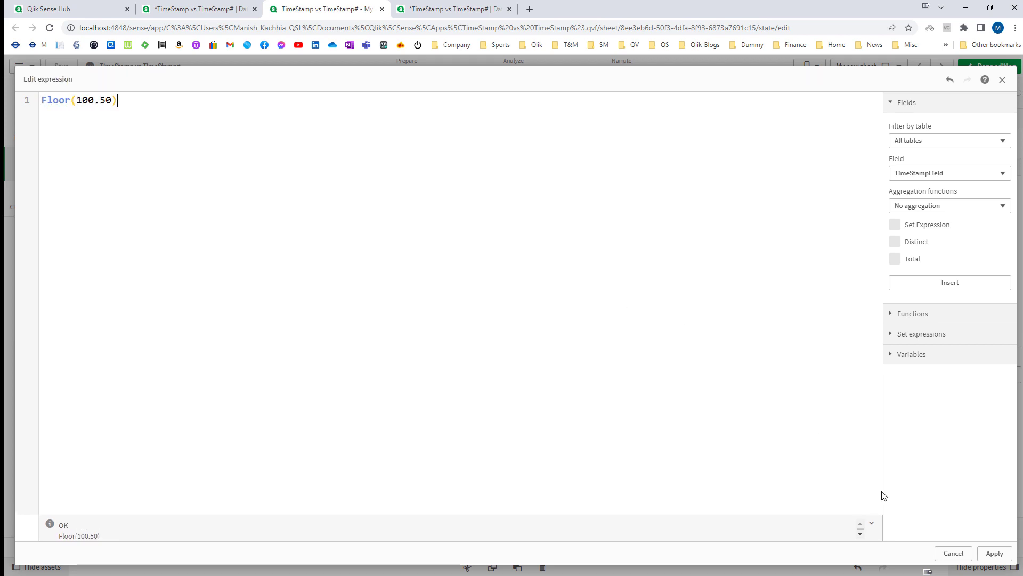
click(995, 554)
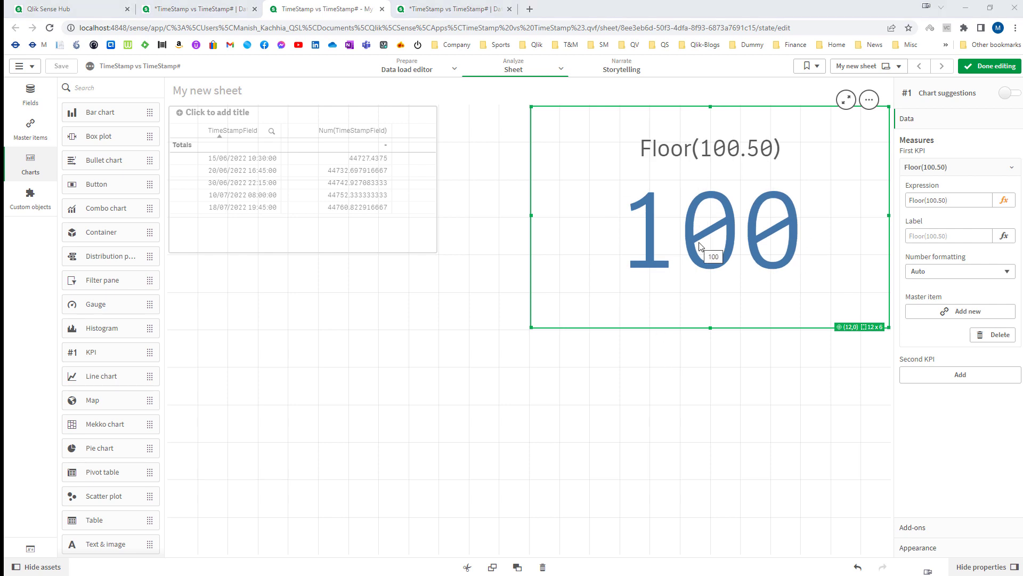
- Replace the function in the KPI's measure so the expression is Ceil(100.50)
click(1004, 200)
double_click(48, 100)
text(Ceil)
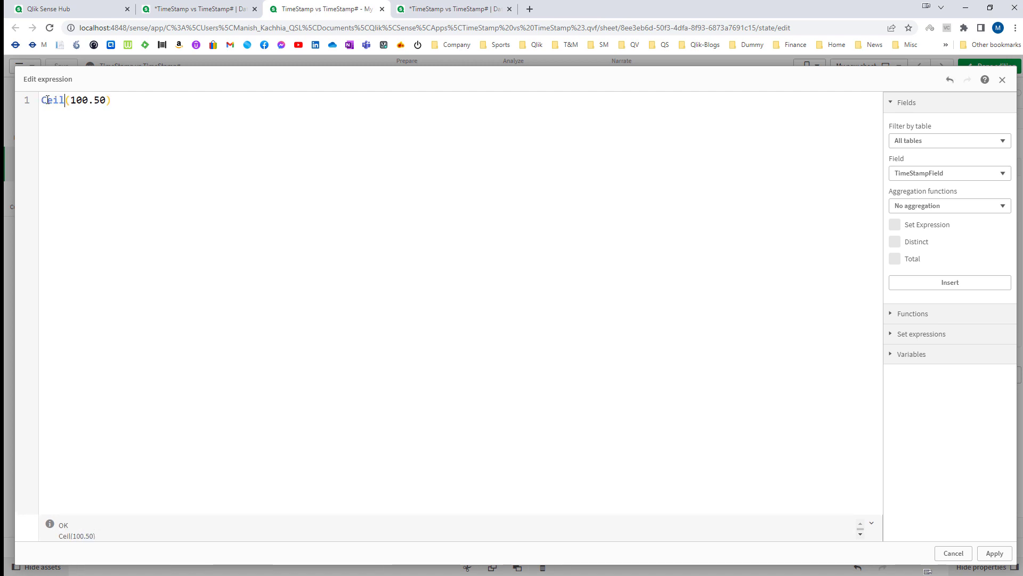
click(994, 553)
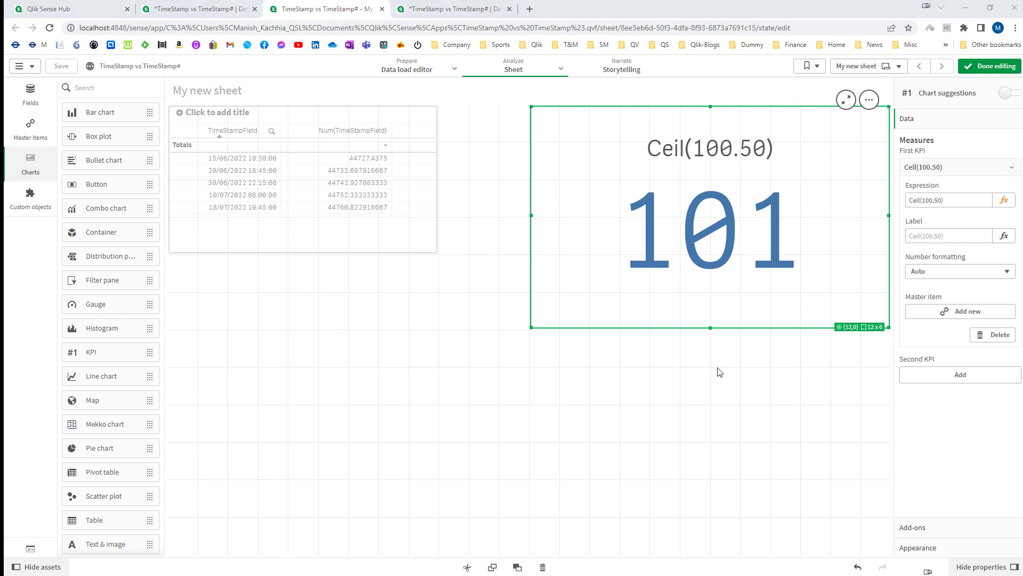
- Shrink the Ceil(100.50) KPI to 12 x 2 grid cells and paste a copy of it directly beneath
drag(710, 327, 710, 178)
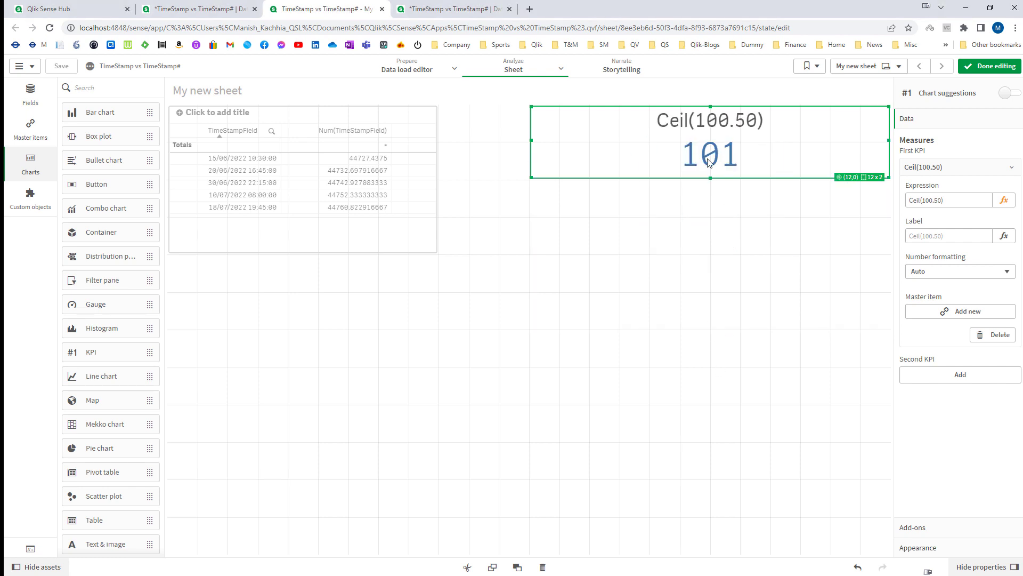
right_click(710, 149)
click(728, 153)
key(ctrl+v)
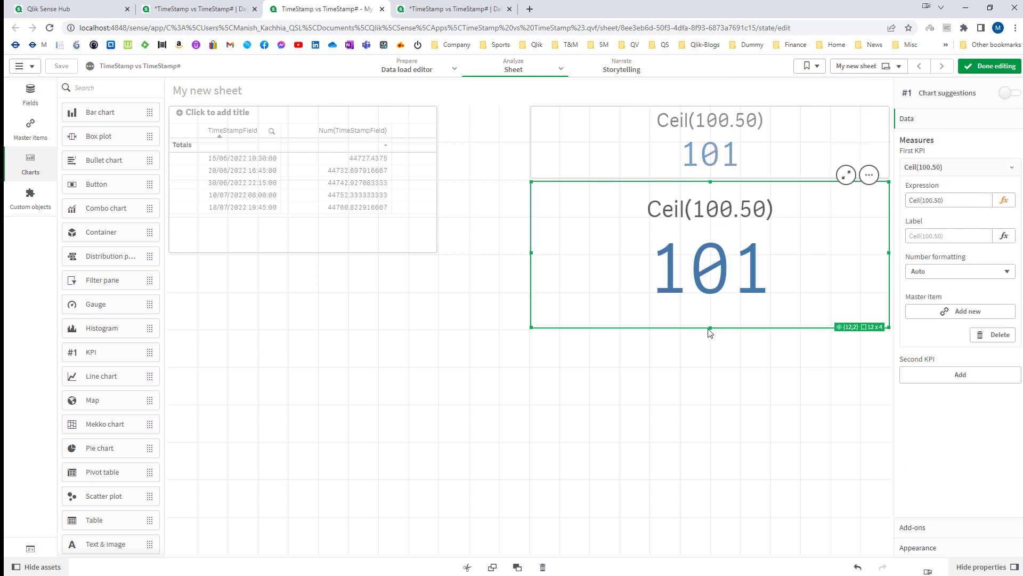
- Shrink the lower Ceil(100.50) KPI to 12 x 3 grid cells and change the upper KPI's measure expression to Floor(100.50)
drag(711, 327, 710, 291)
click(677, 122)
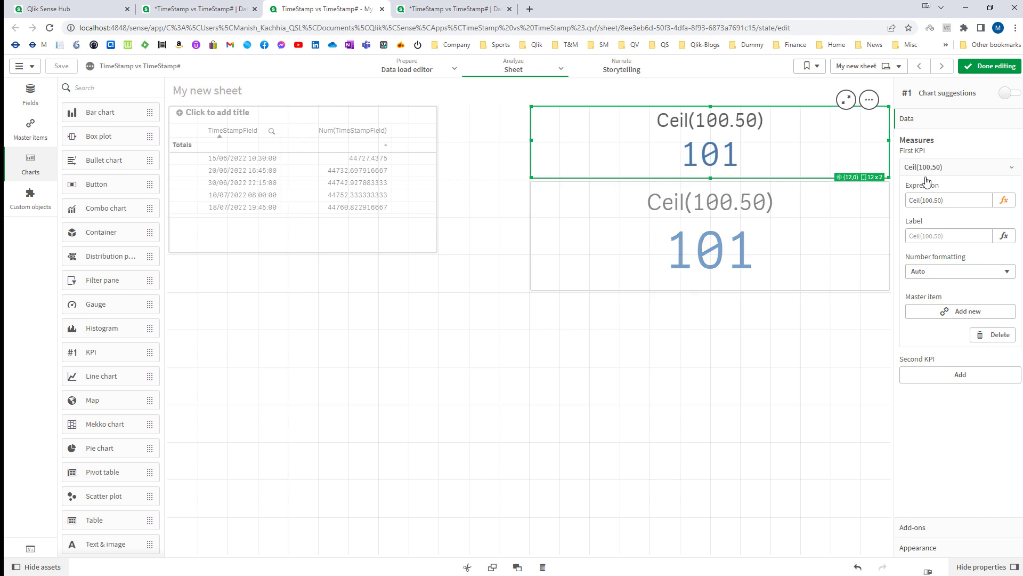
double_click(909, 201)
text(Floor)
key(Tab)
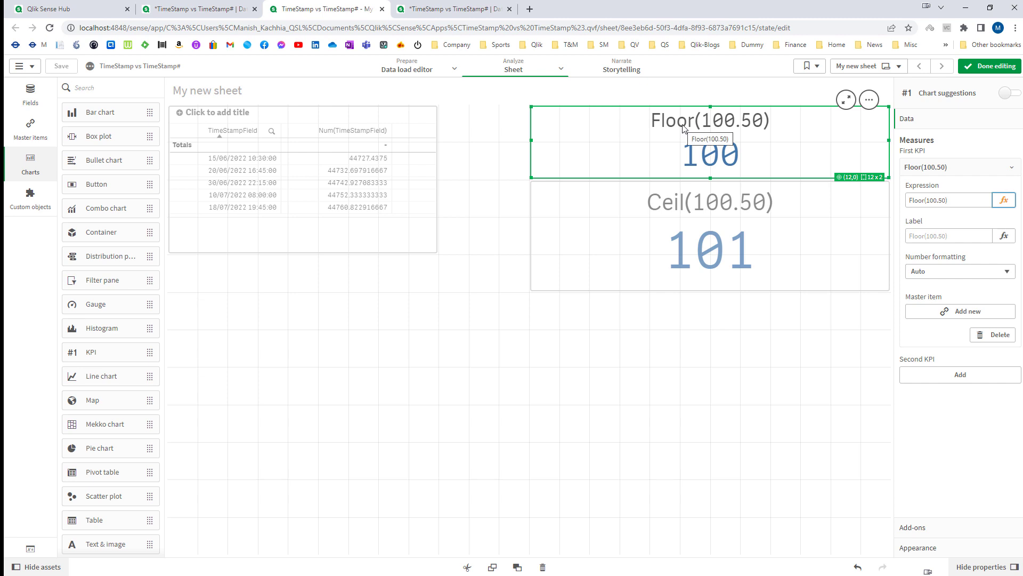
- Shrink the Ceil(100.50) KPI to 12 x 2 grid cells and paste a copy of it directly beneath
click(712, 261)
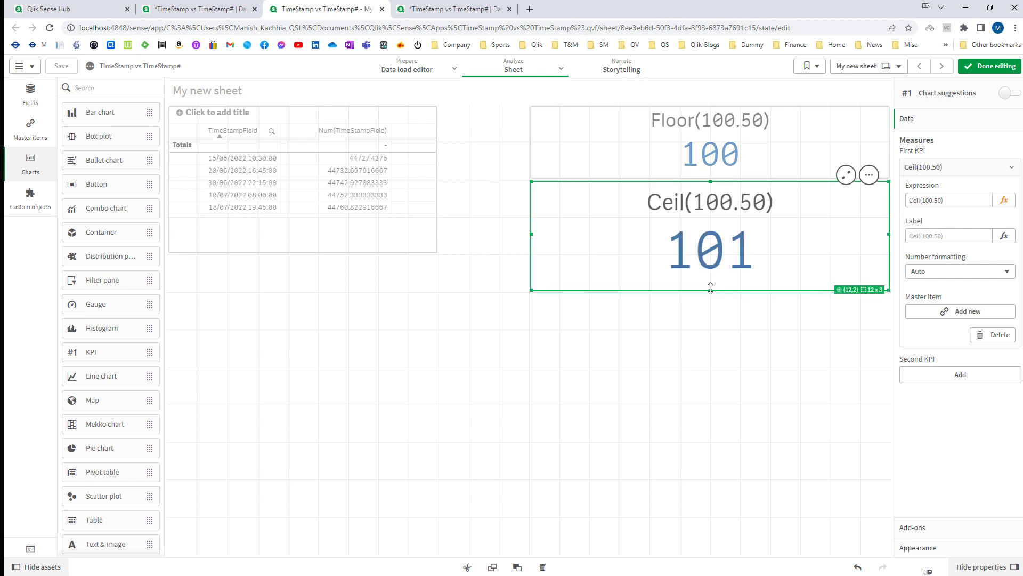
drag(710, 288, 711, 250)
right_click(713, 247)
click(712, 282)
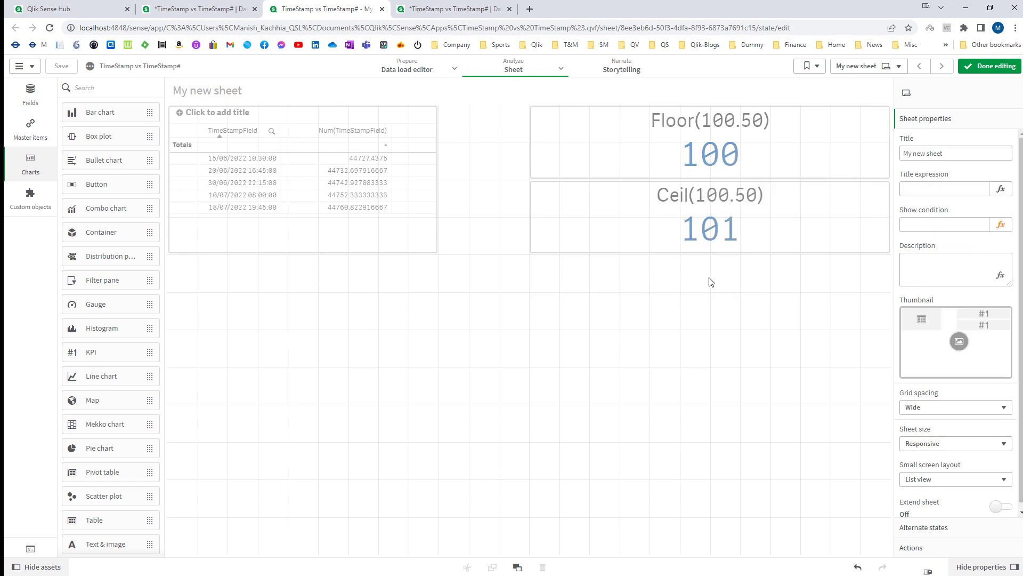
key(ctrl+v)
- Change the measure expression of the pasted bottom KPI to Frac(100.50)
click(917, 202)
double_click(916, 201)
text(Frac)
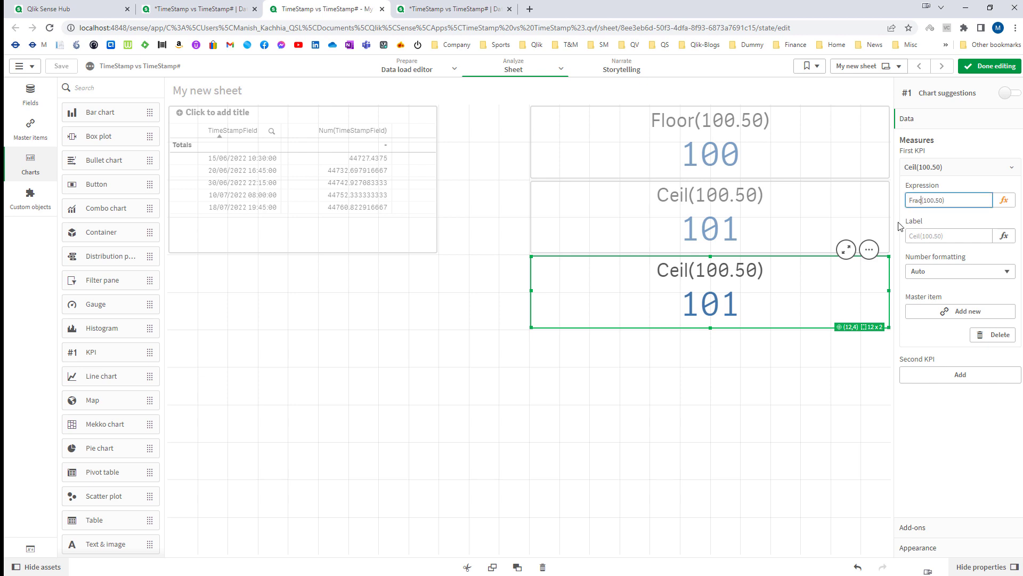
key(Tab)
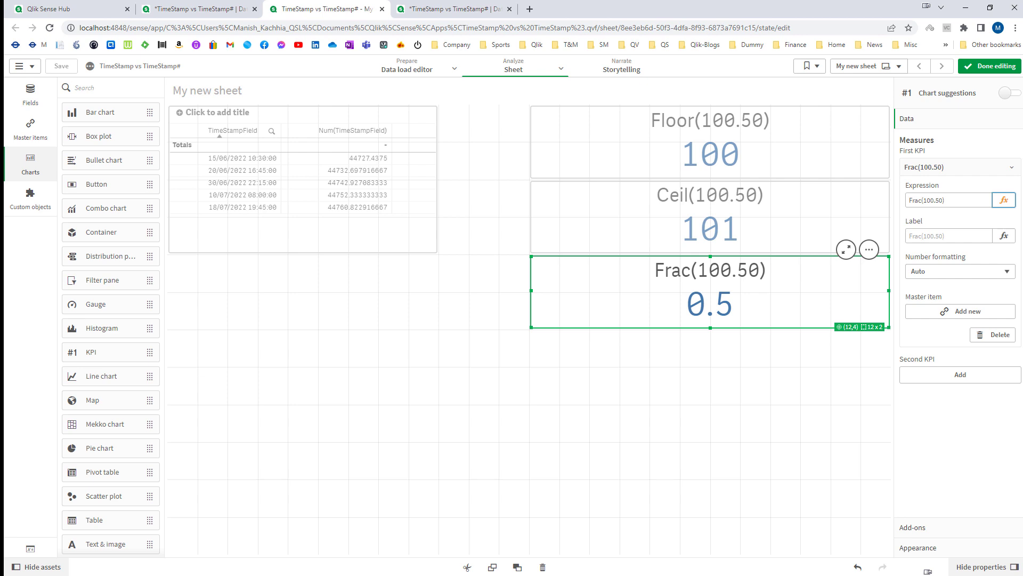
key(alt+Tab)
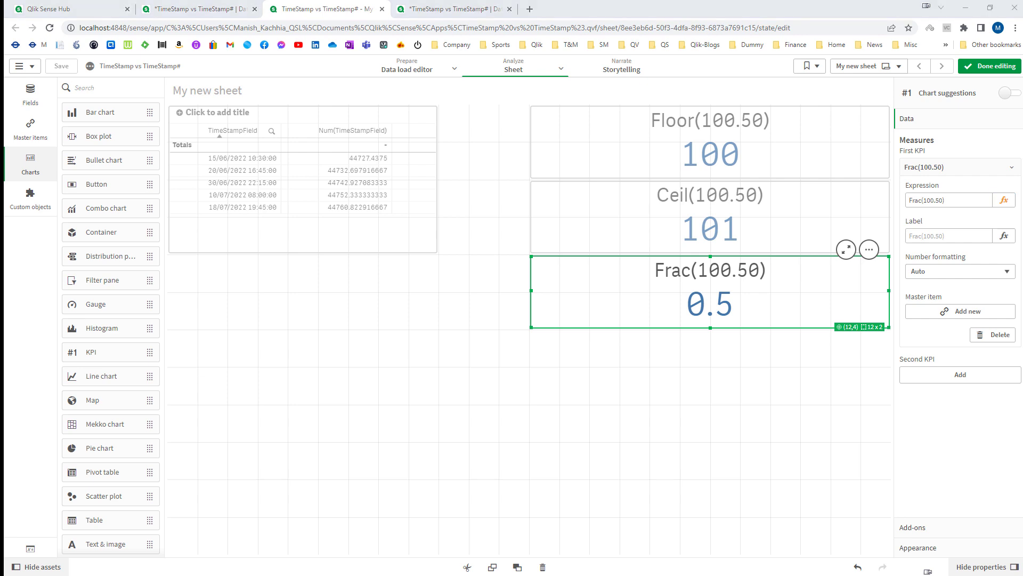
click(712, 160)
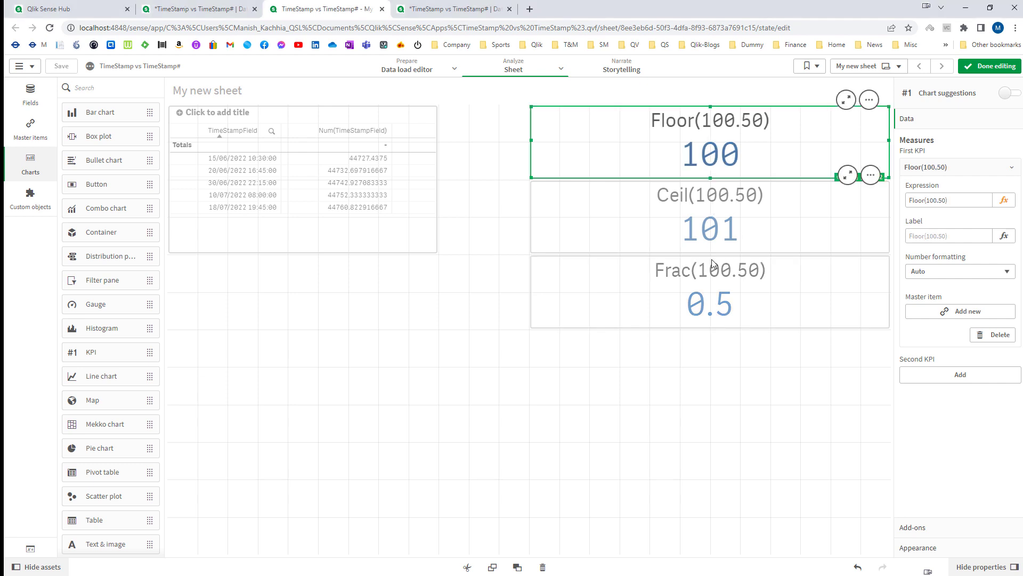
click(714, 301)
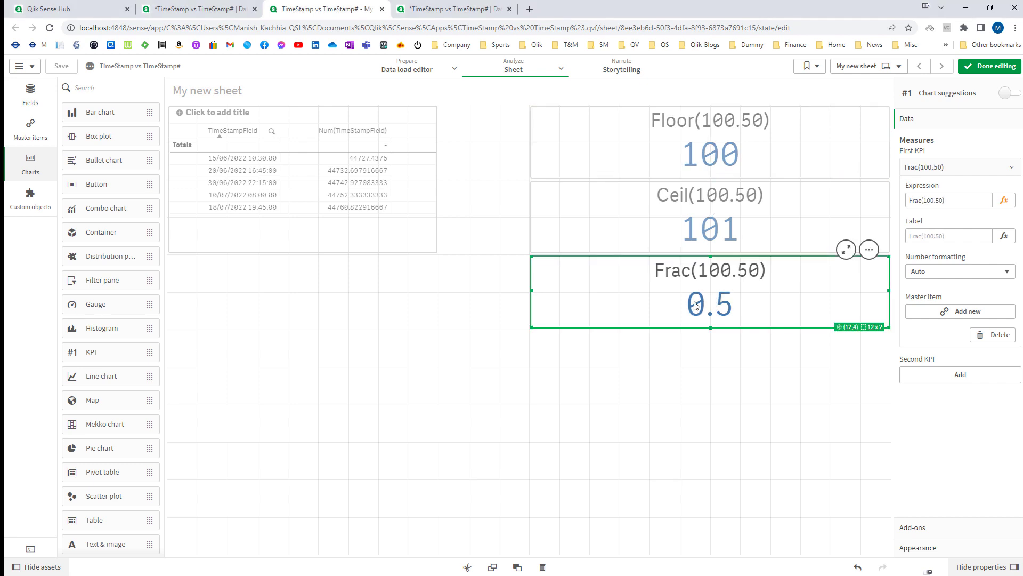
click(368, 207)
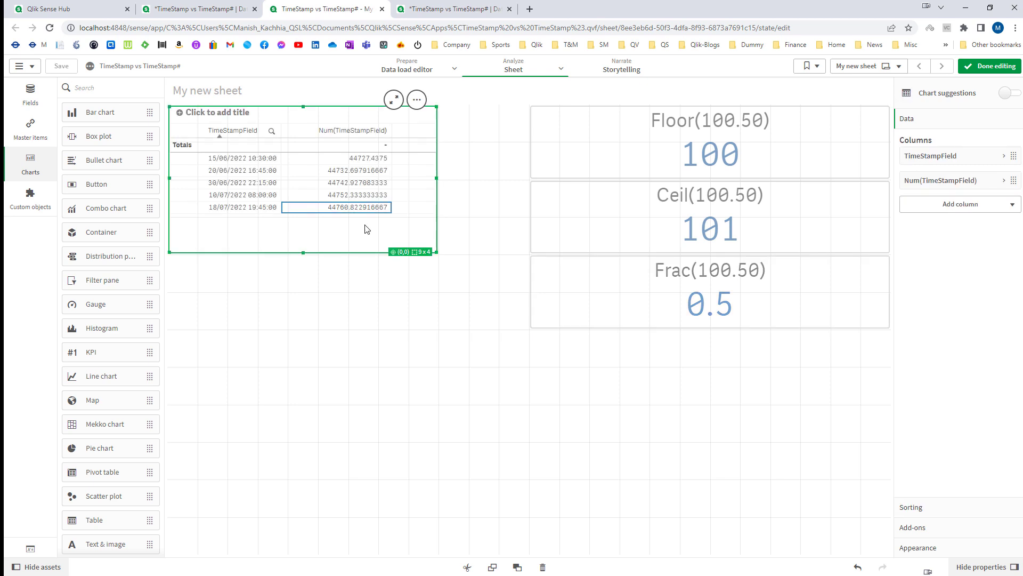
- Add a KPI below the table with the measure expression '01/07/2022 16:00:00' and set its number formatting to Number
drag(87, 350, 271, 327)
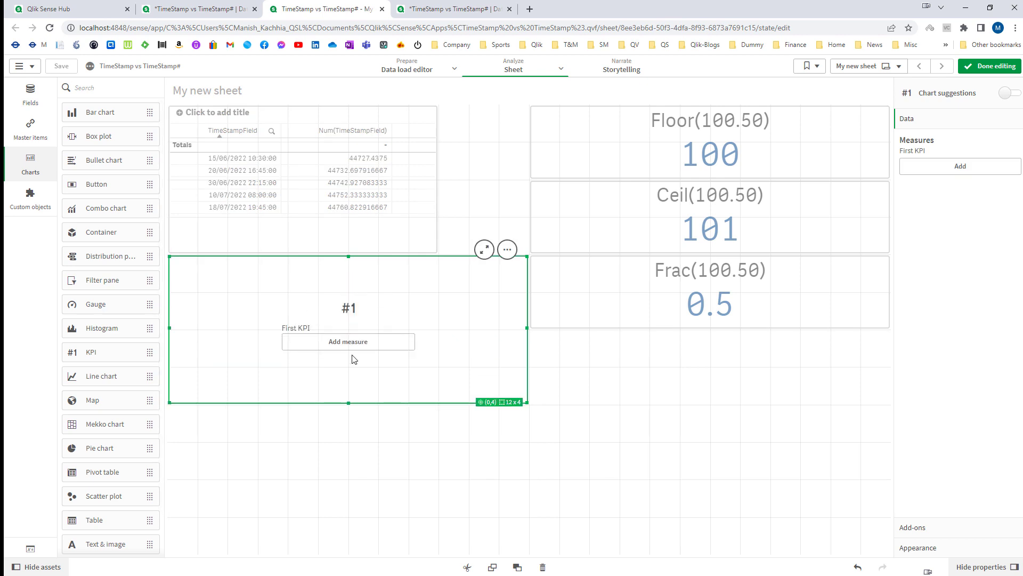
click(355, 340)
click(530, 274)
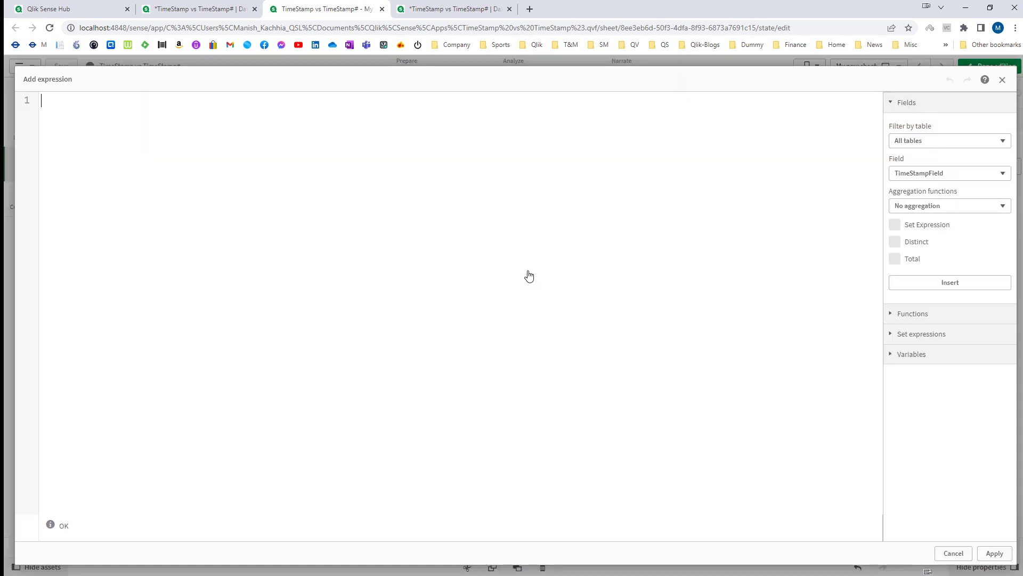
text(01/07/2022 )
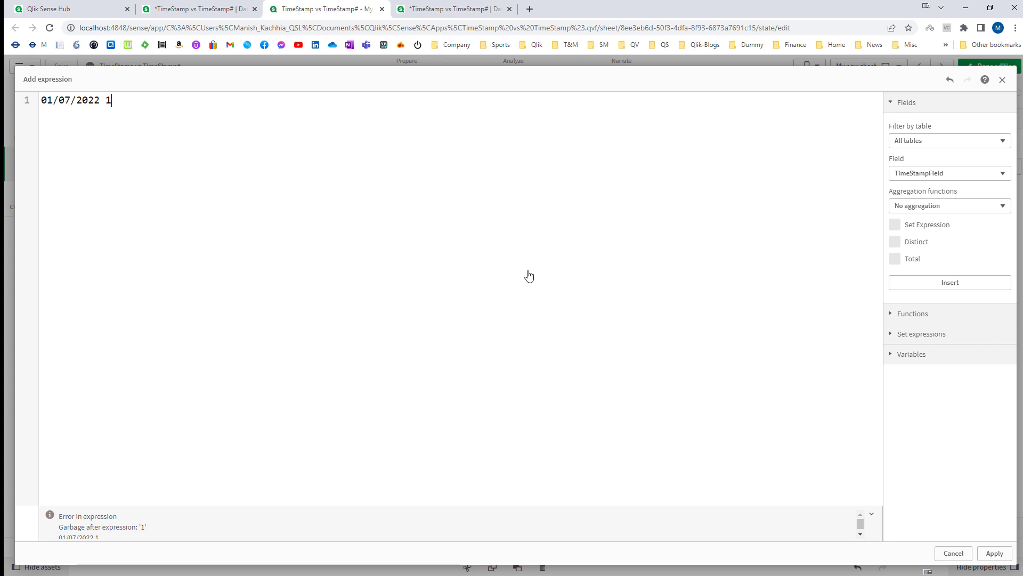
text(16:00:00)
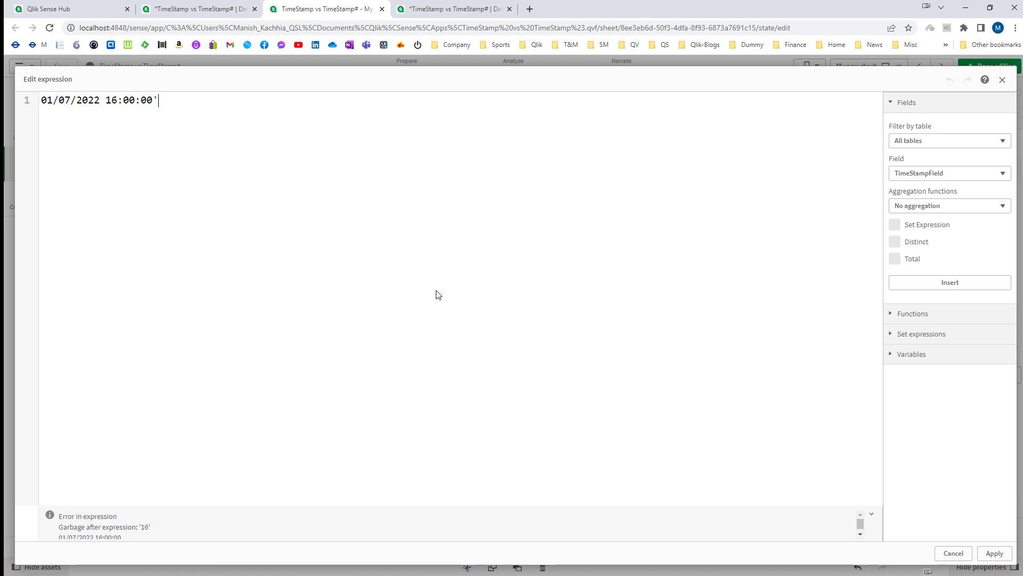
text(')
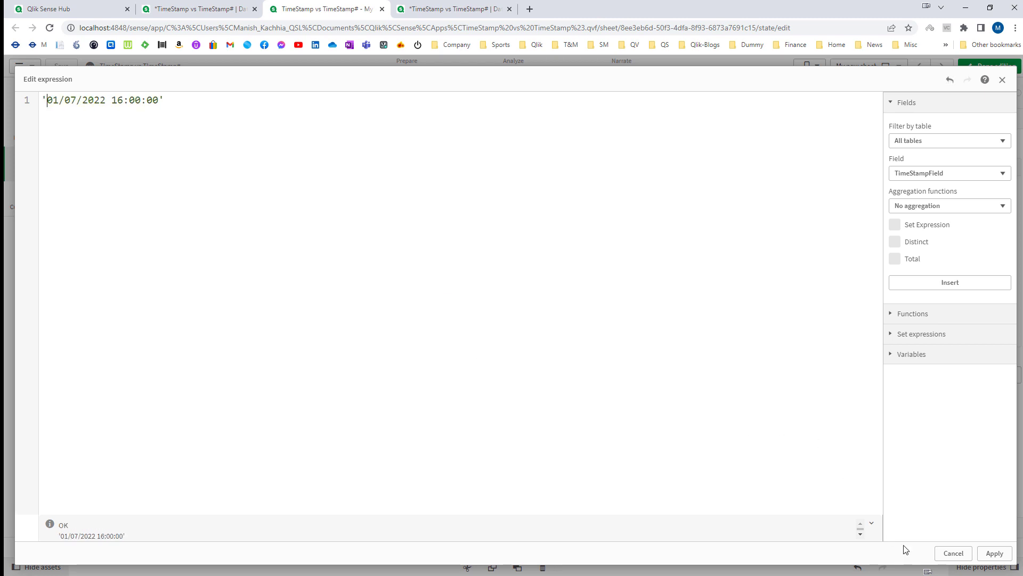
click(996, 554)
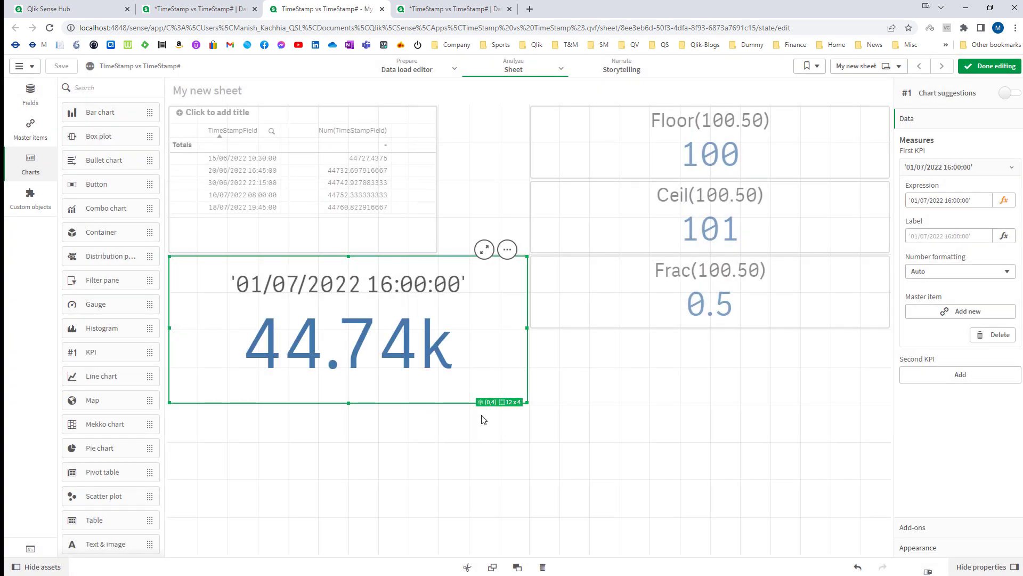
click(956, 273)
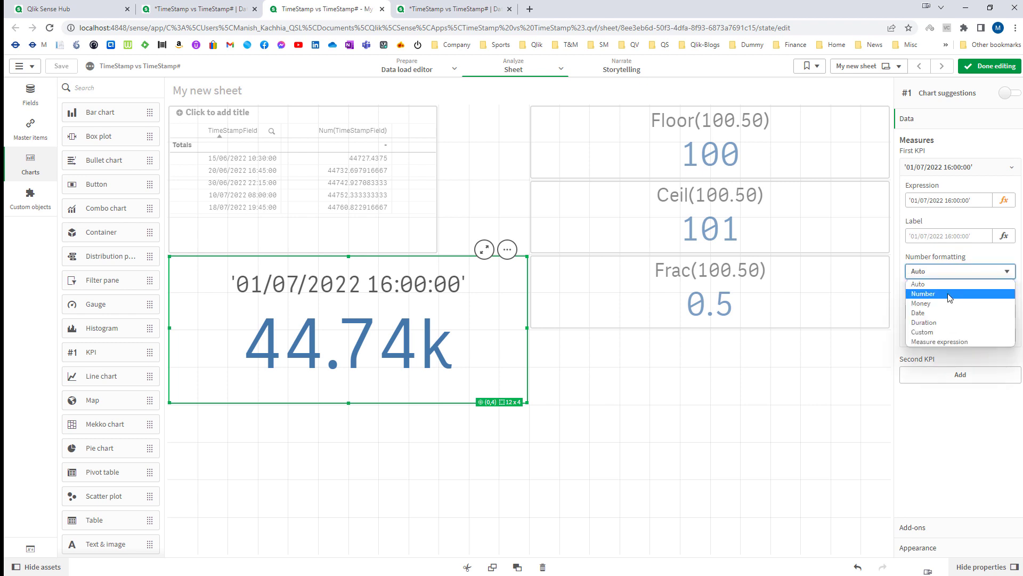
click(950, 297)
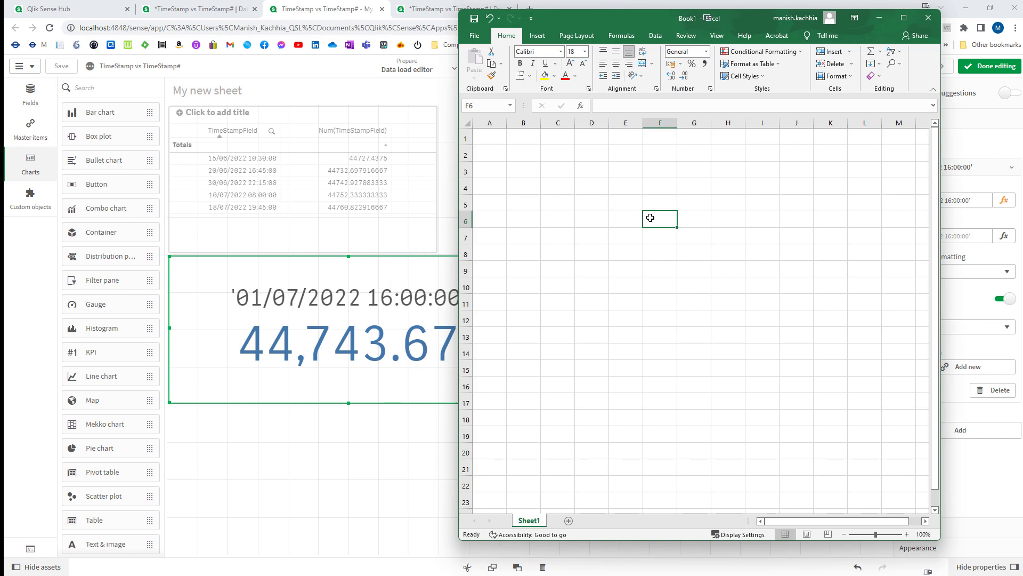
- In the blank Excel workbook, enter 24 in cell F6 and 16 in cell F7
text(24)
key(Return)
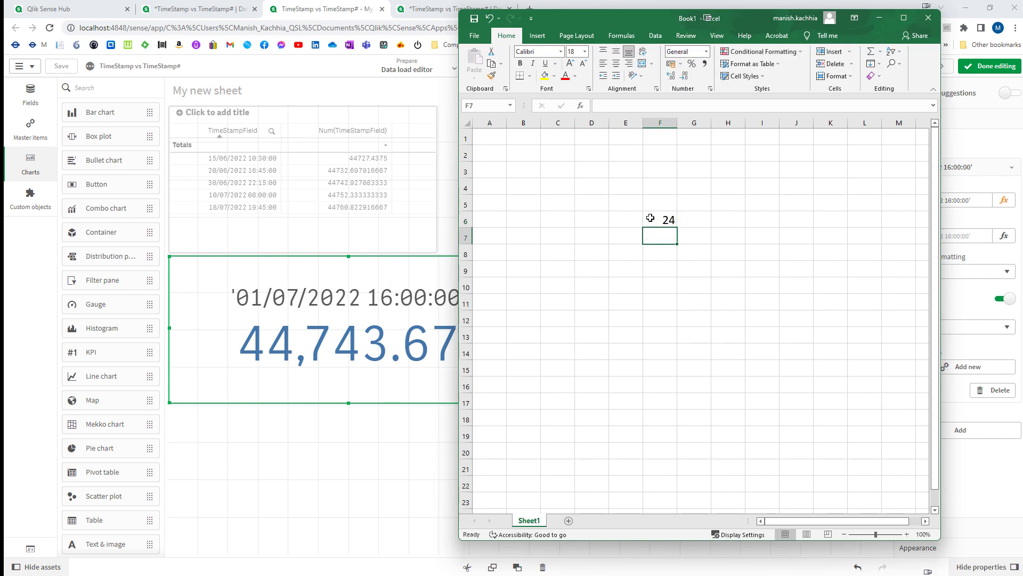
click(384, 307)
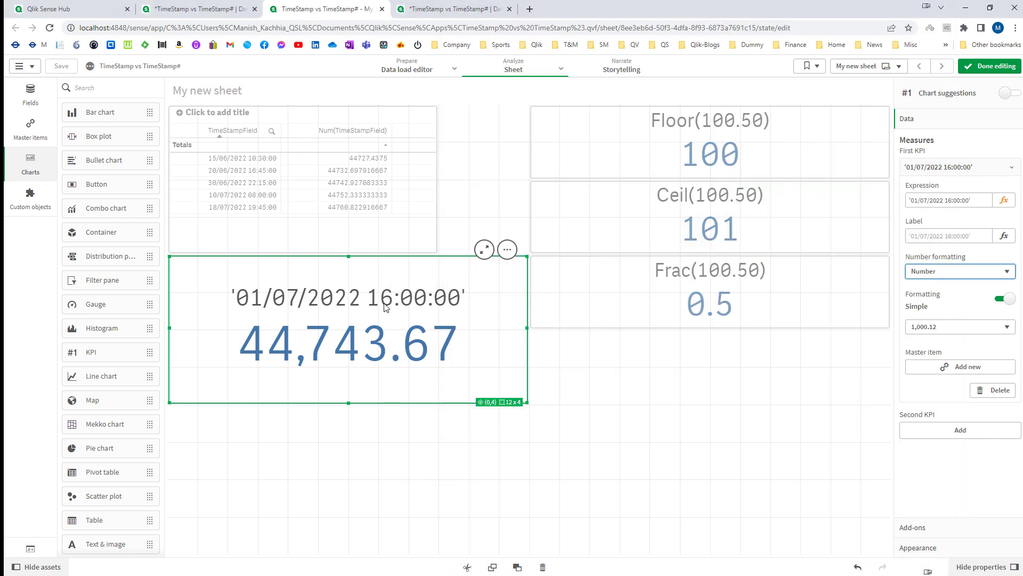
key(alt+Tab)
text(16)
key(Return)
- Divide the hours by the full day in cell F9 with the formula =F7/F6
key(Down)
text(=)
key(Up)
key(Up)
text(/)
key(Up)
key(Up)
key(Up)
key(ctrl+Return)
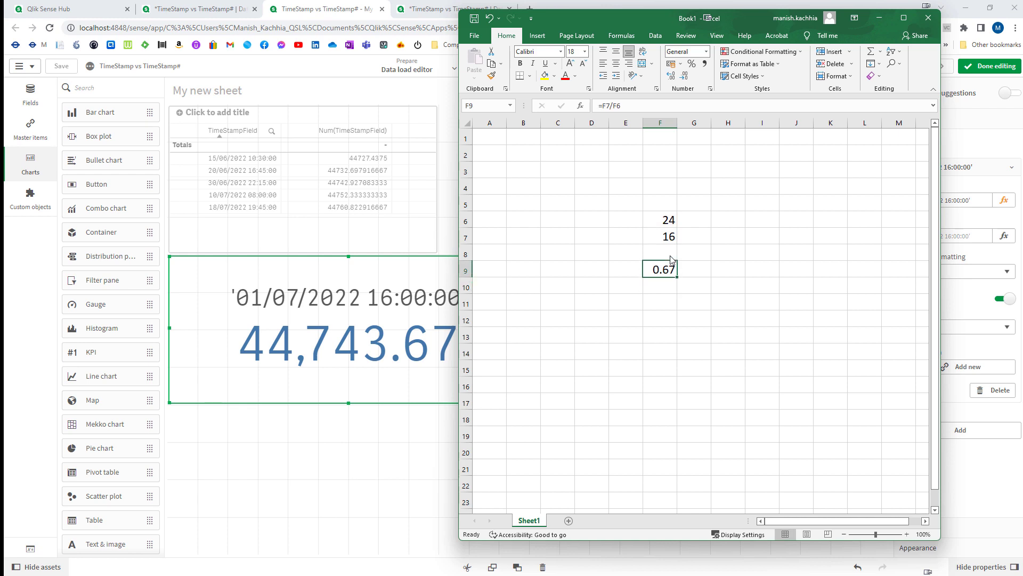
- Compare with the Qlik Sense timestamp KPI, then return to Excel and change cell F7 to 12
key(alt+Tab)
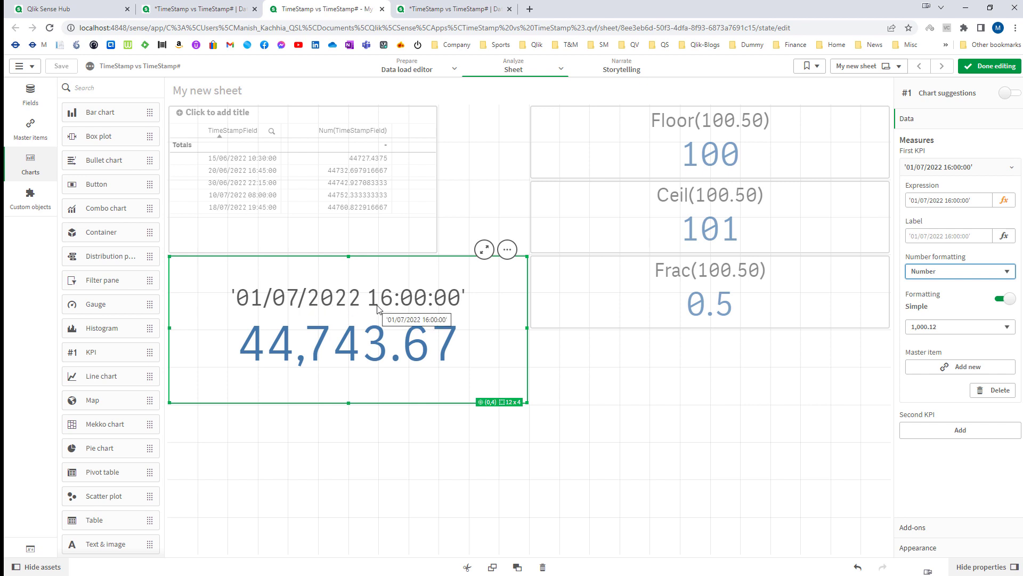
key(alt+Tab)
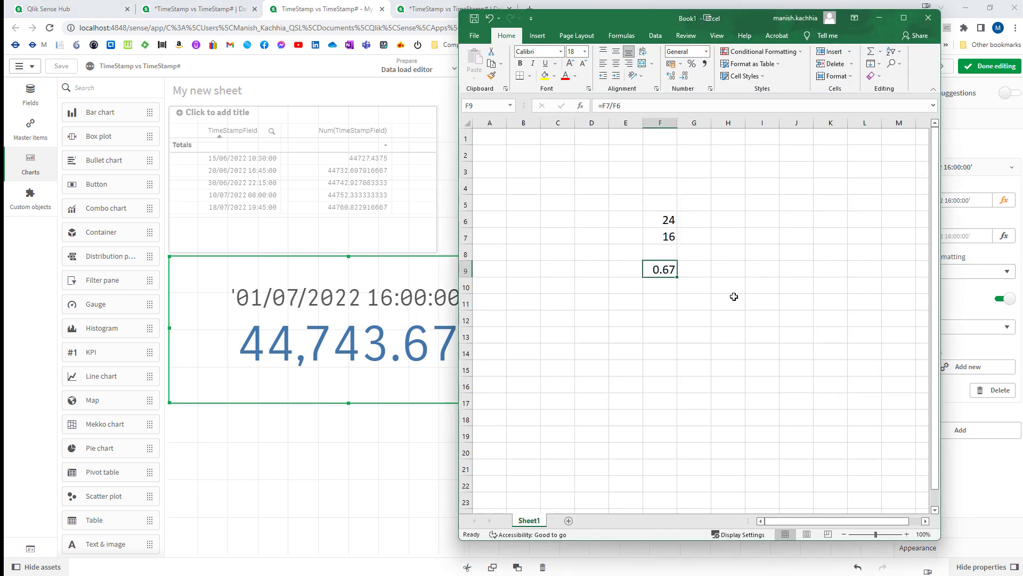
key(Up)
key(Up)
key(Up)
key(Right)
key(Down)
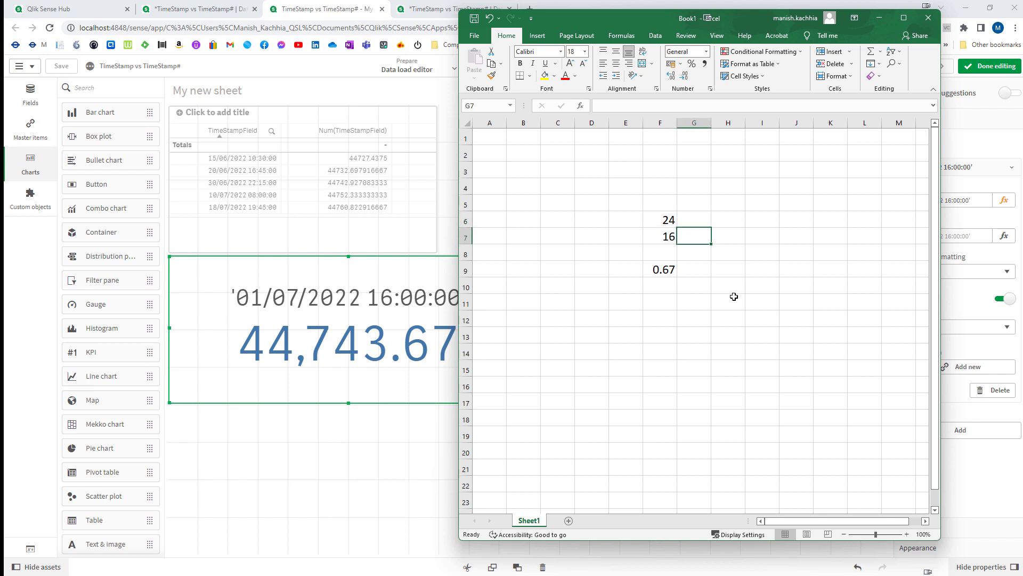
key(Left)
text(12)
key(Return)
key(Down)
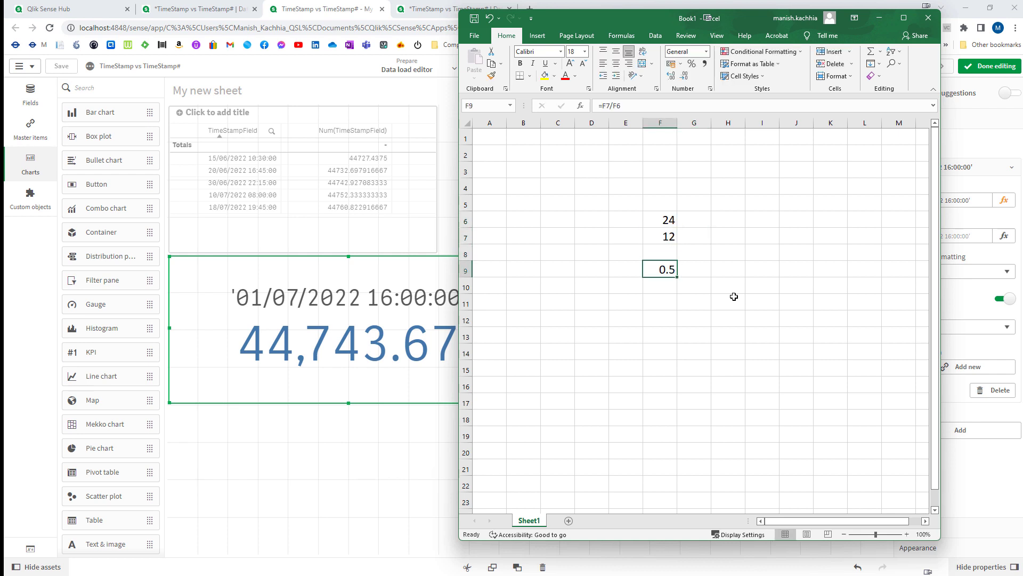
- Switch back to Qlik Sense and change the timestamp KPI's measure expression to '01/07/2022 12:00:00'
key(alt+Tab)
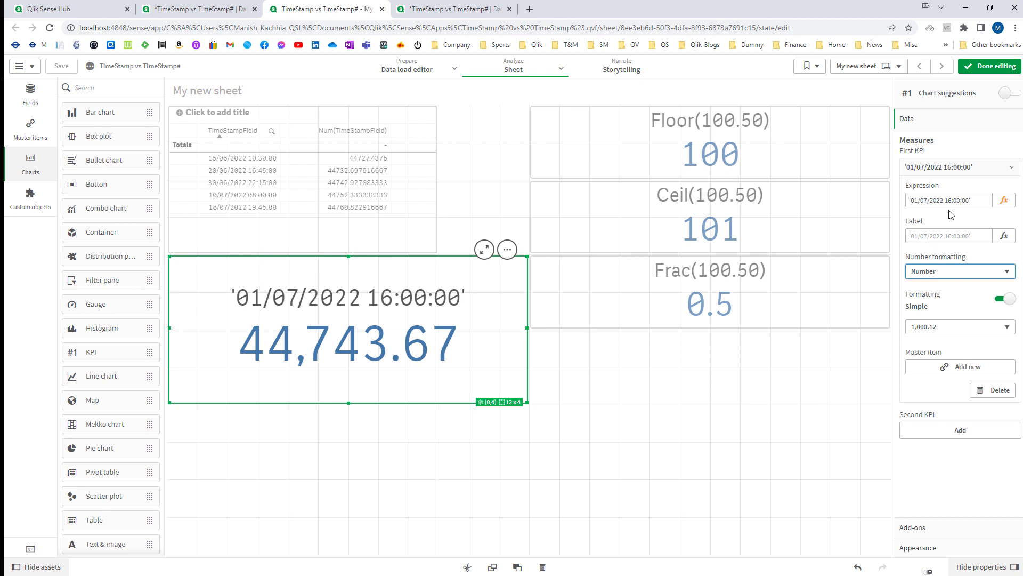
click(1004, 200)
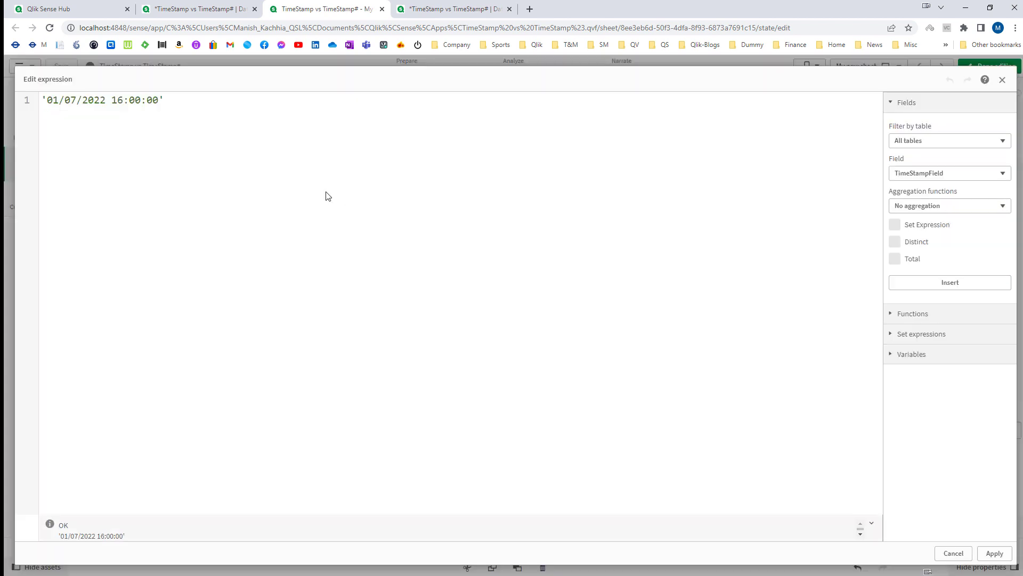
key(BackSpace)
text(2)
click(994, 553)
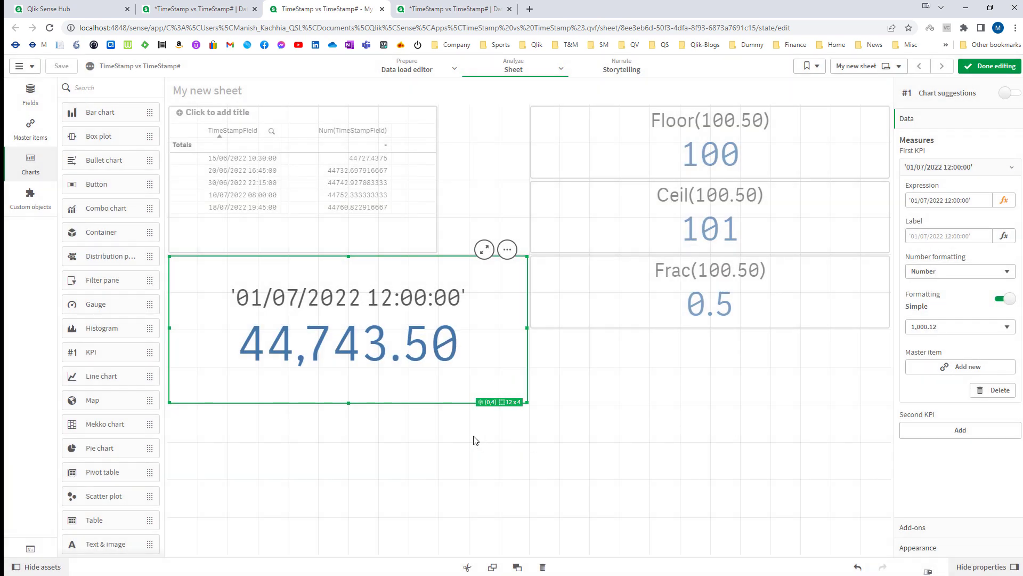
- Copy the '01/07/2022 12:00:00' KPI and paste the copy directly beneath it
right_click(370, 326)
click(390, 328)
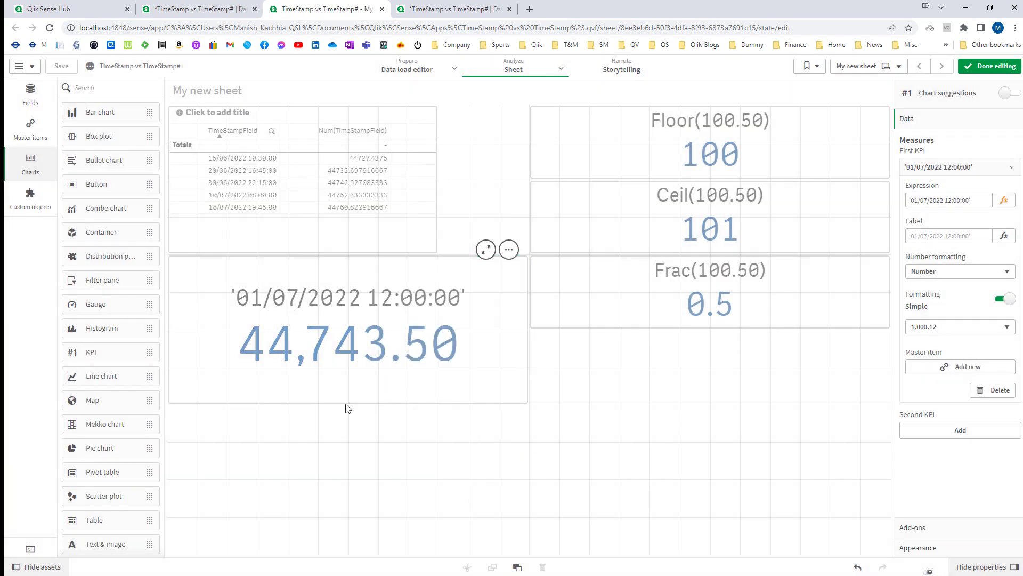
click(326, 441)
right_click(326, 440)
click(350, 441)
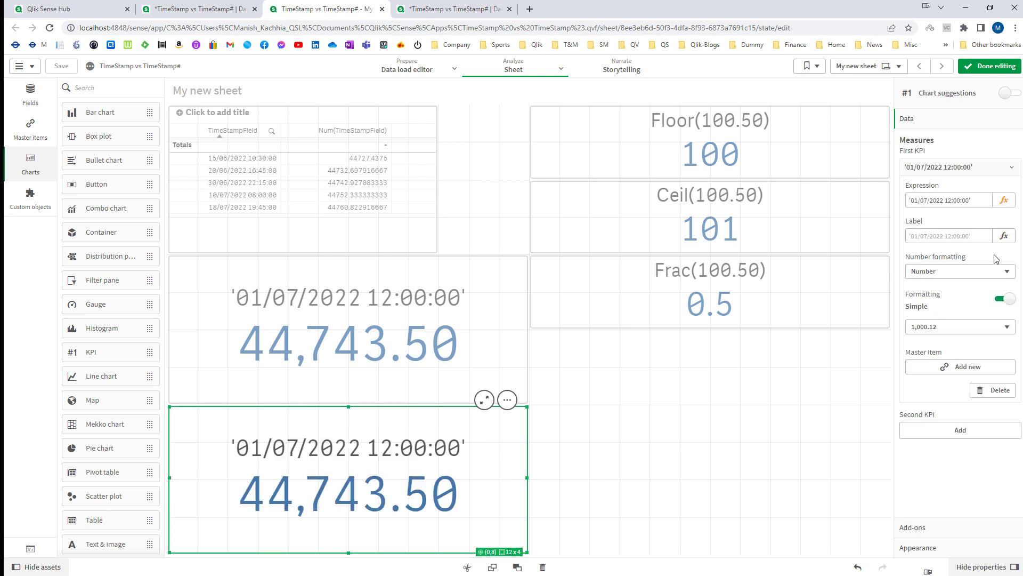
- Change the measure expression of the pasted timestamp KPI to Floor('01/07/2022 12:00:00')
click(1004, 204)
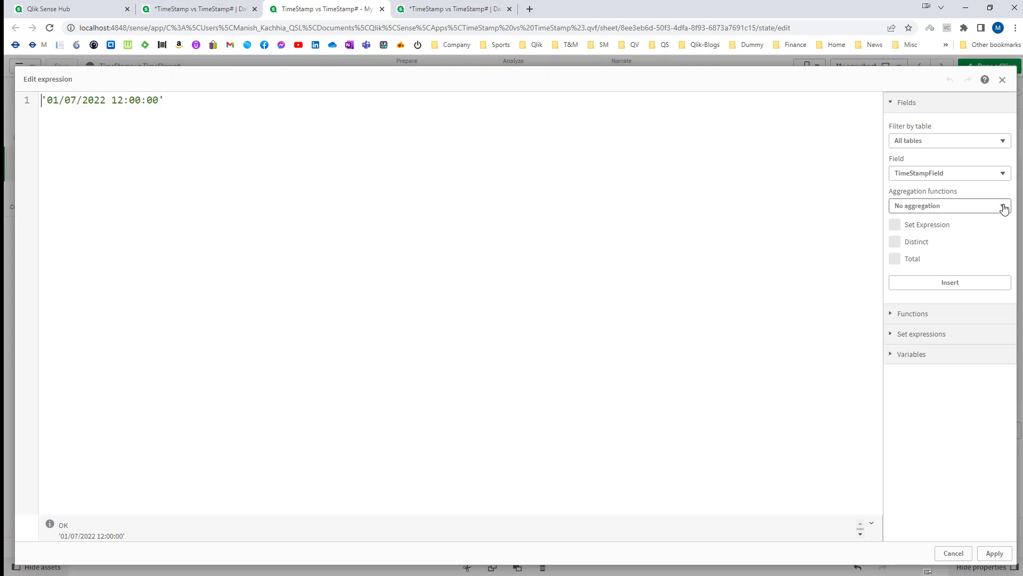
text(Floor()
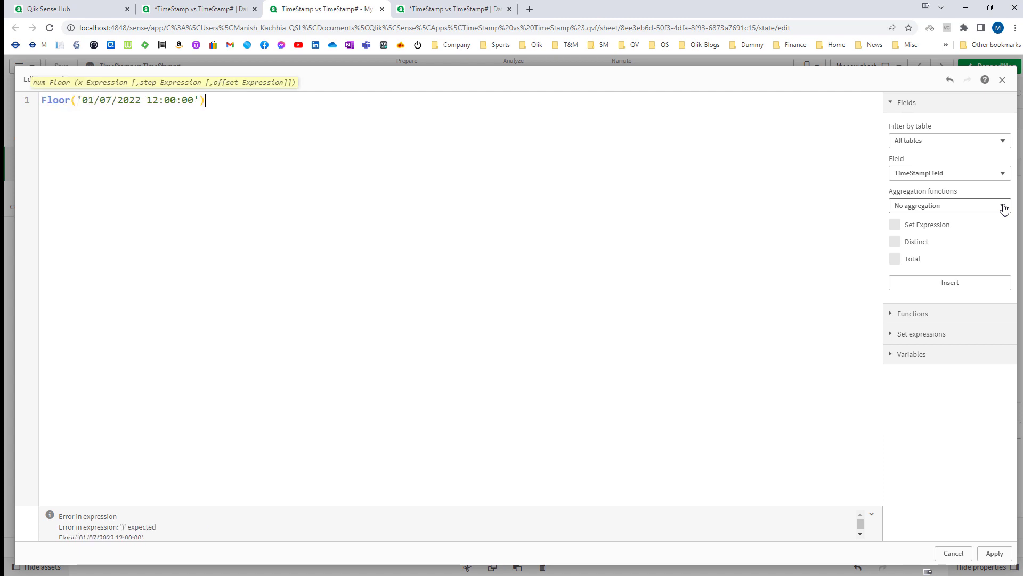
click(994, 554)
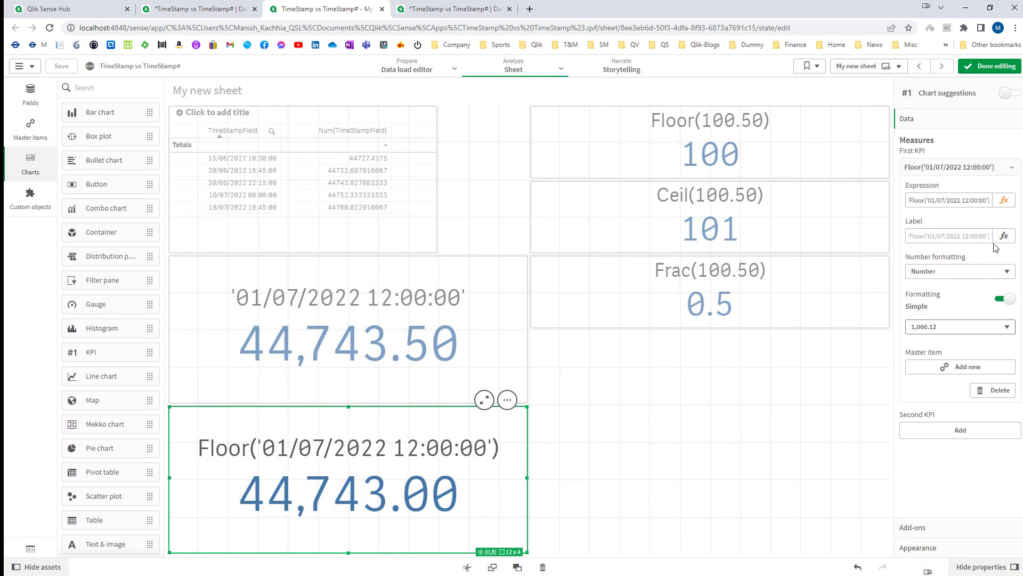
- Change the Floor timestamp KPI's measure to Date(Floor('01/07/2022 12:00:00')) and set its number formatting to Auto
click(1005, 200)
text(Date()
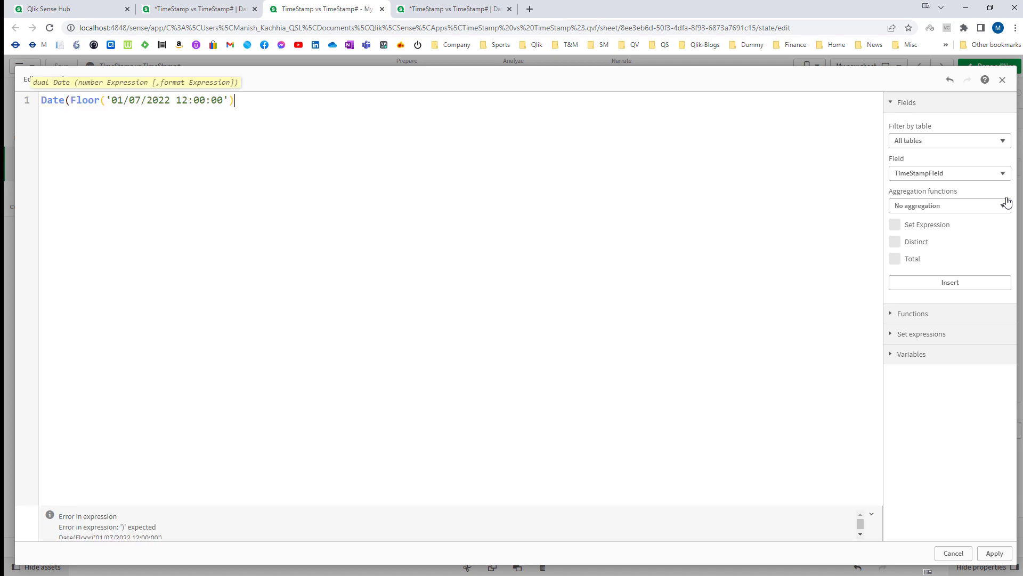
text())
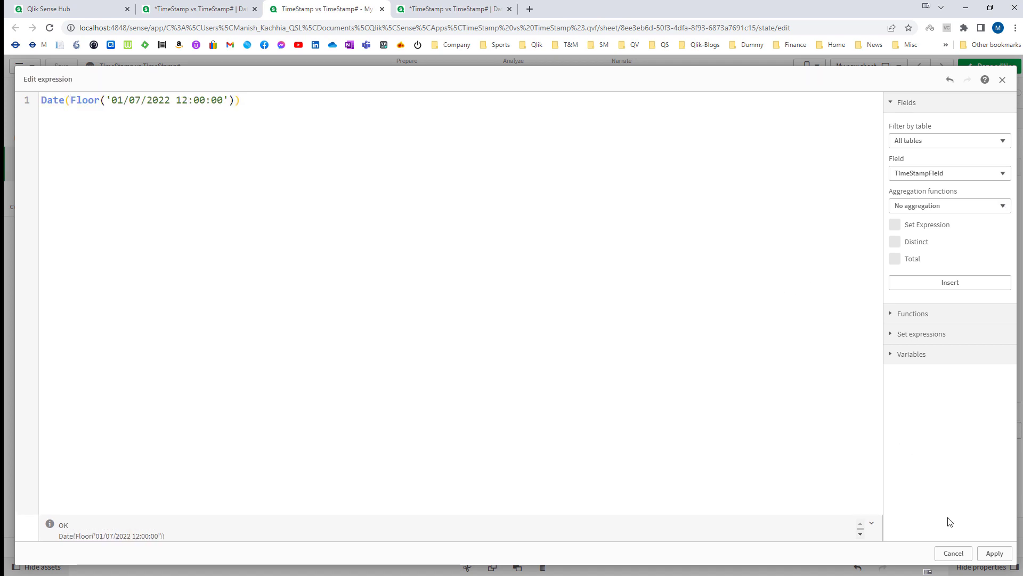
click(995, 553)
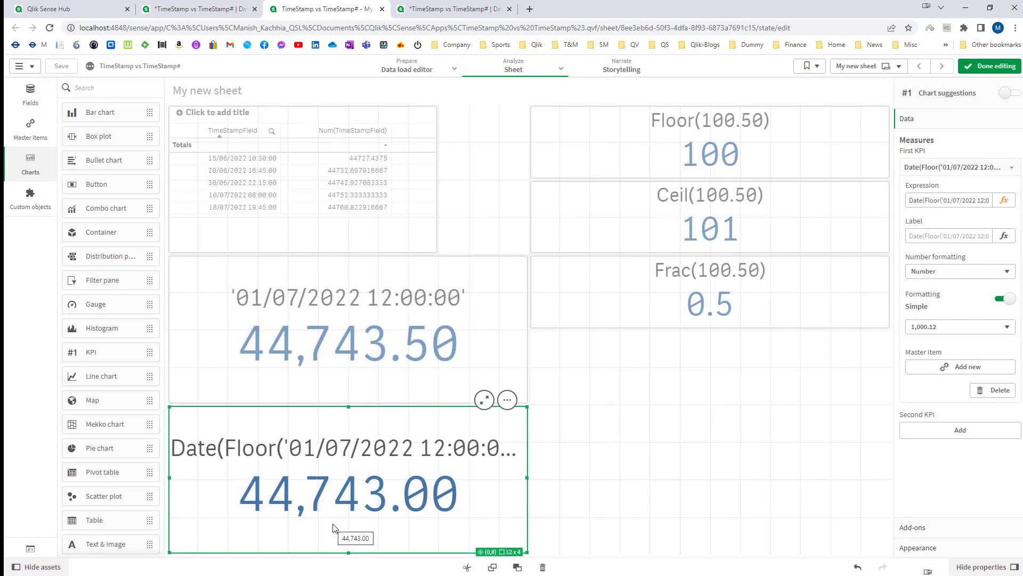
click(936, 272)
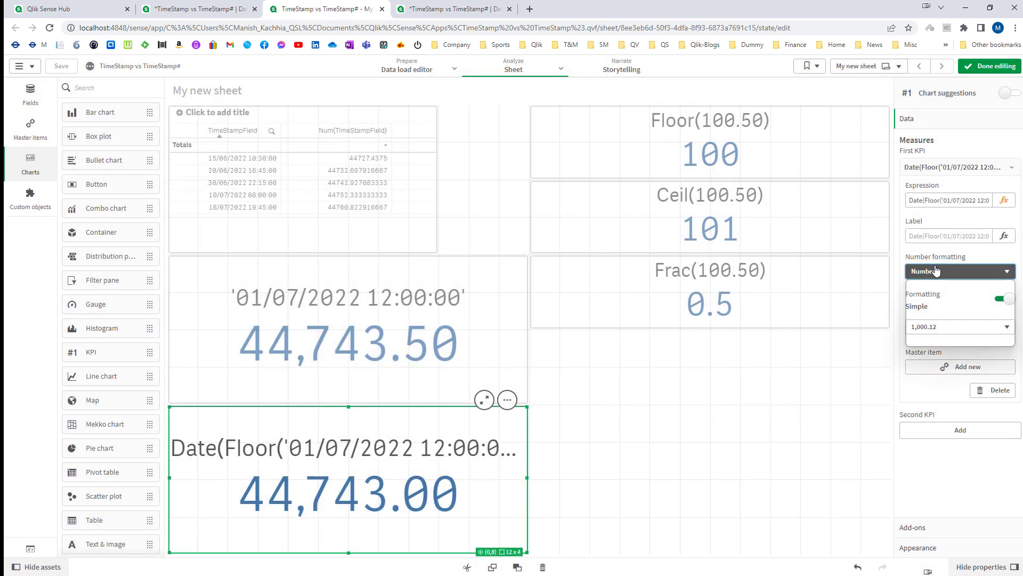
click(936, 285)
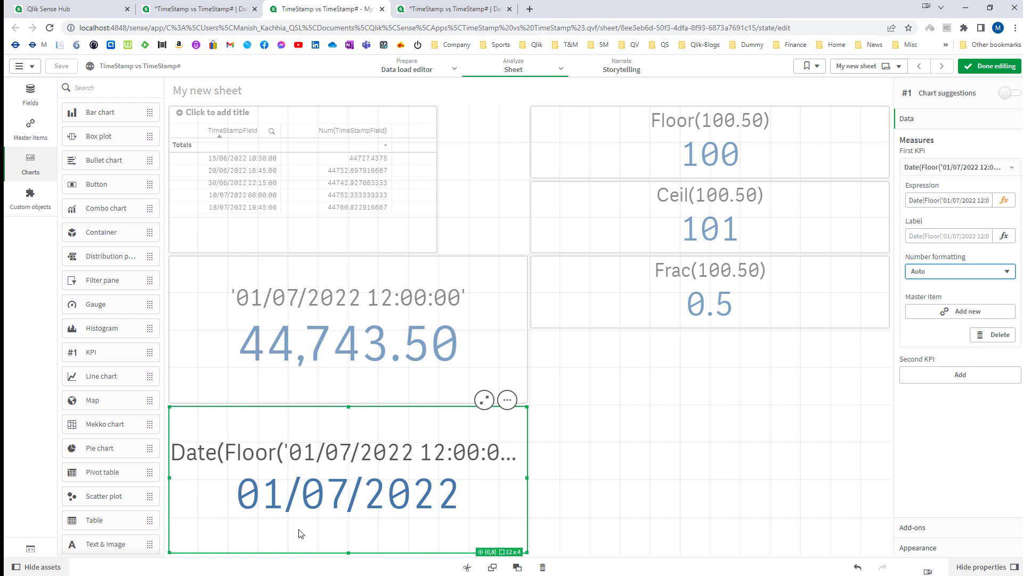
- Copy the '01/07/2022 12:00:00' KPI and paste the copy into the empty area beneath the Frac(100.50) KPI
right_click(395, 502)
right_click(368, 308)
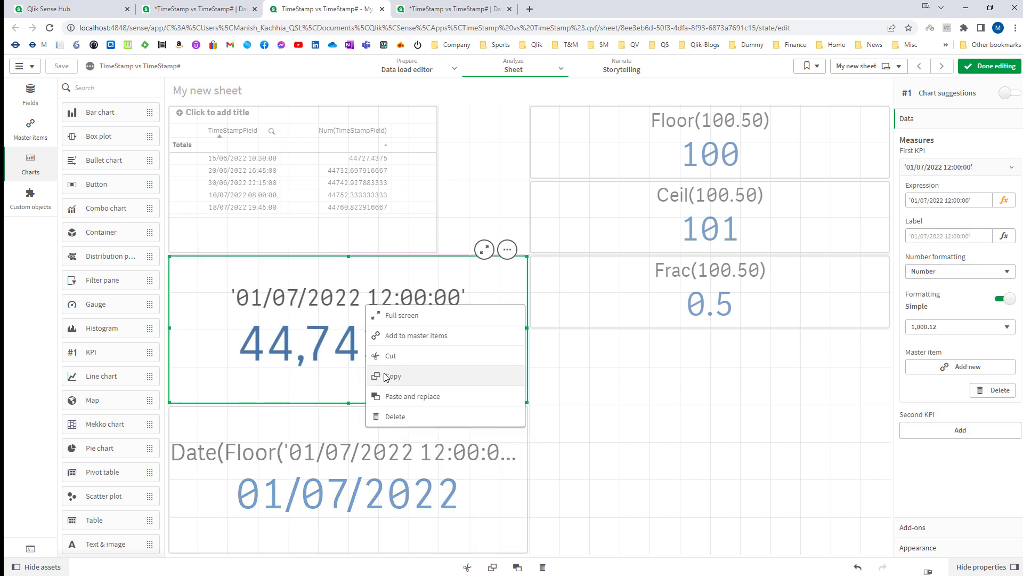
click(386, 376)
right_click(612, 366)
click(621, 368)
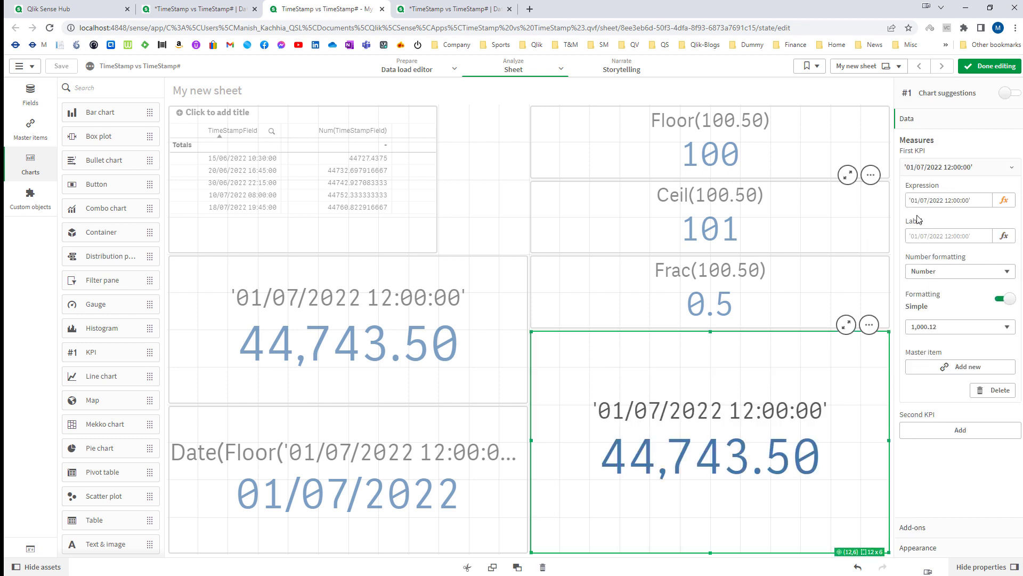
- Change the measure expression of the newly pasted KPI to Frac('01/07/2022 12:00:00')
click(1004, 199)
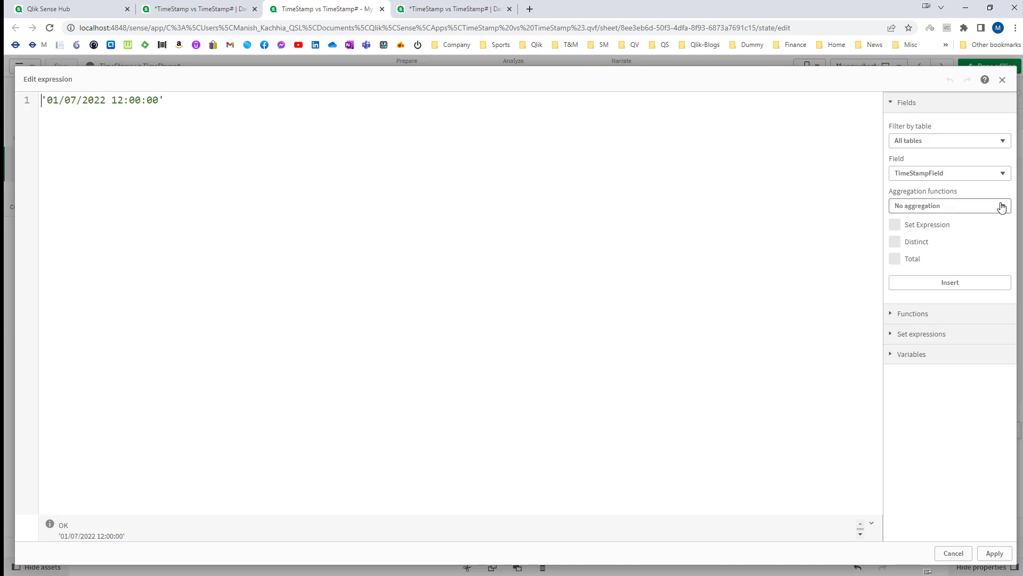
text(Frac()
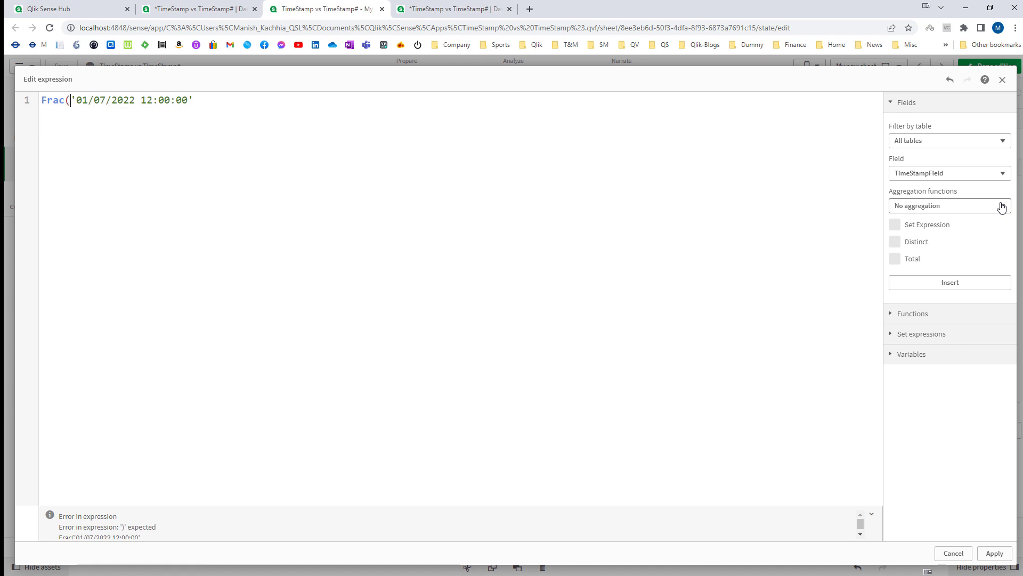
text())
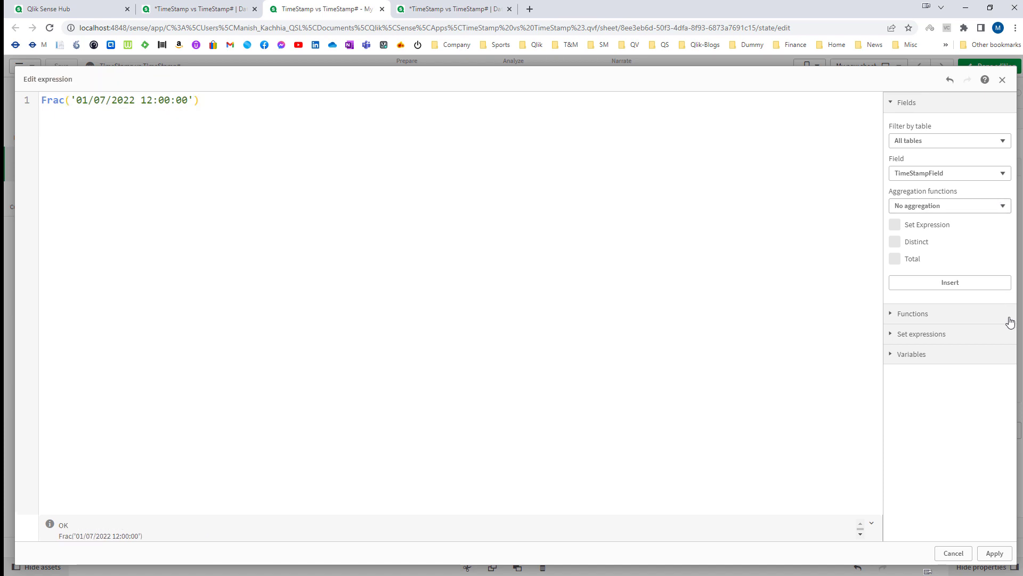
click(994, 554)
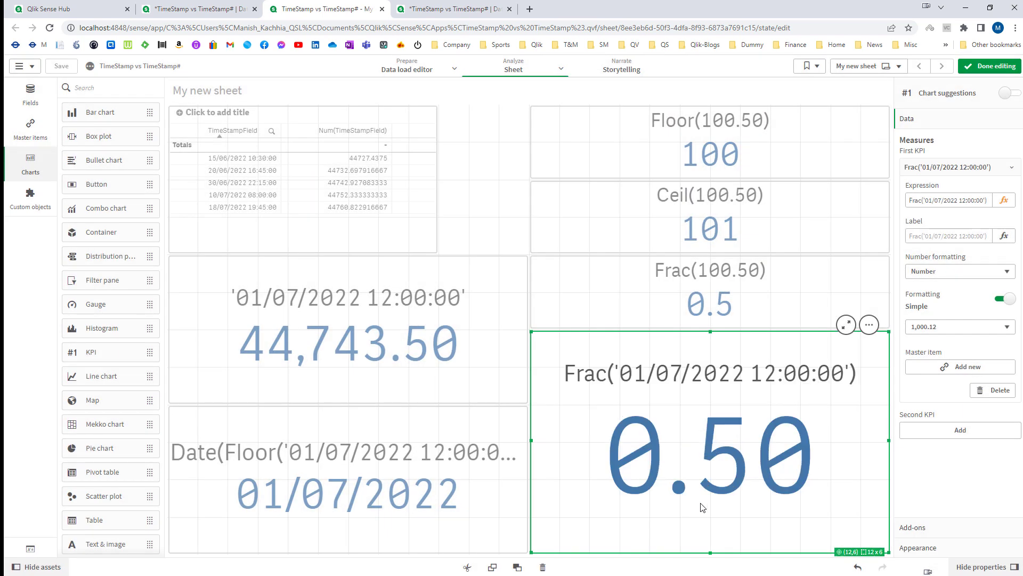
- Wrap the timestamp Frac KPI's measure as Time(Frac('01/07/2022 12:00:00')) and set its number formatting to Auto
click(1003, 200)
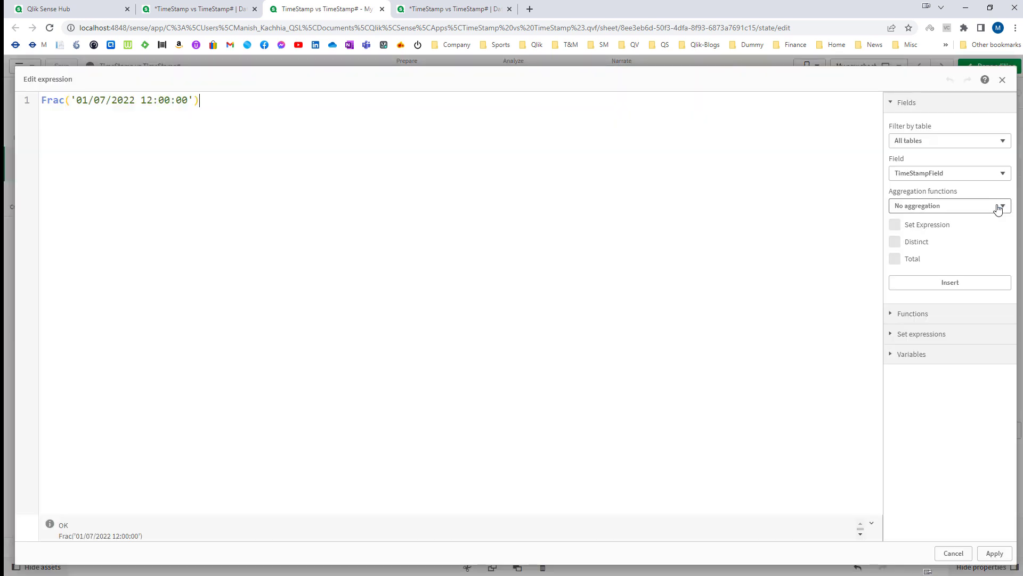
key(Home)
text(Time()
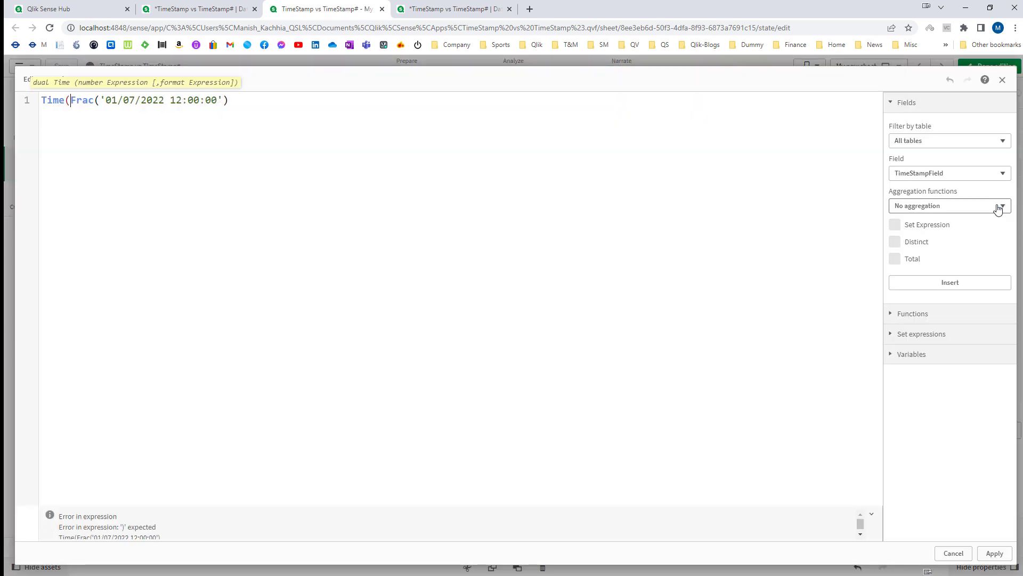
key(End)
text())
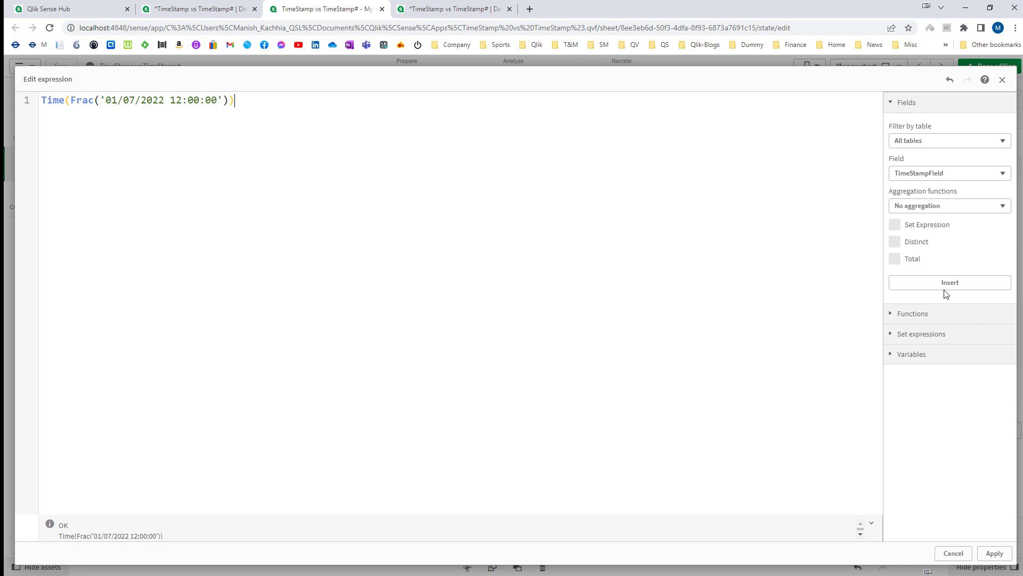
click(995, 552)
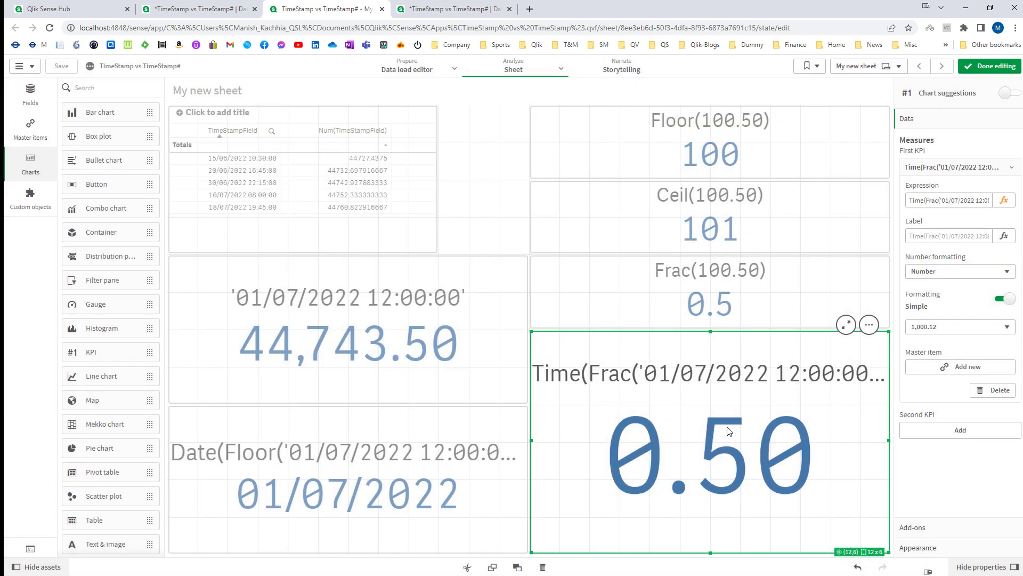
click(960, 271)
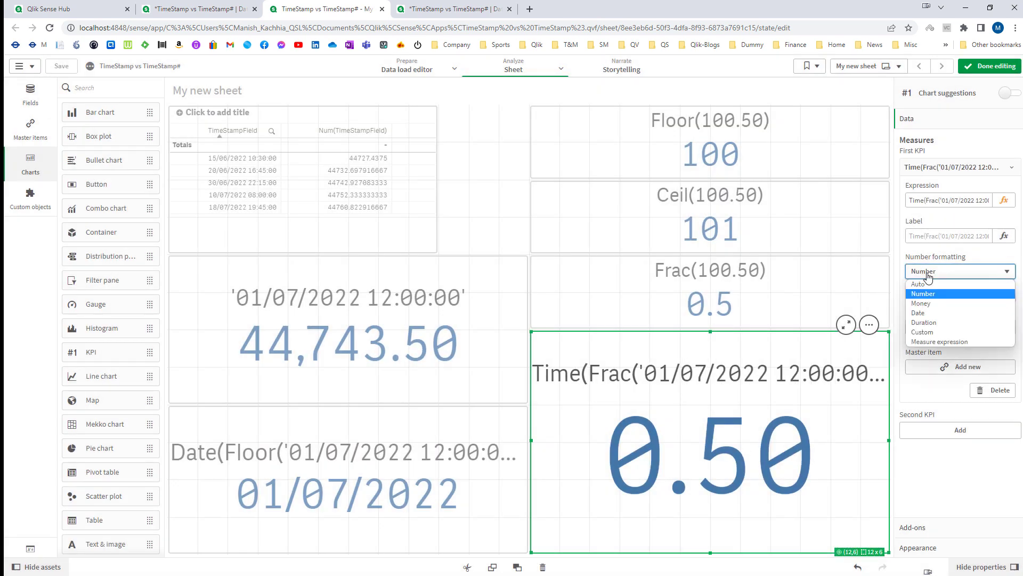
click(938, 284)
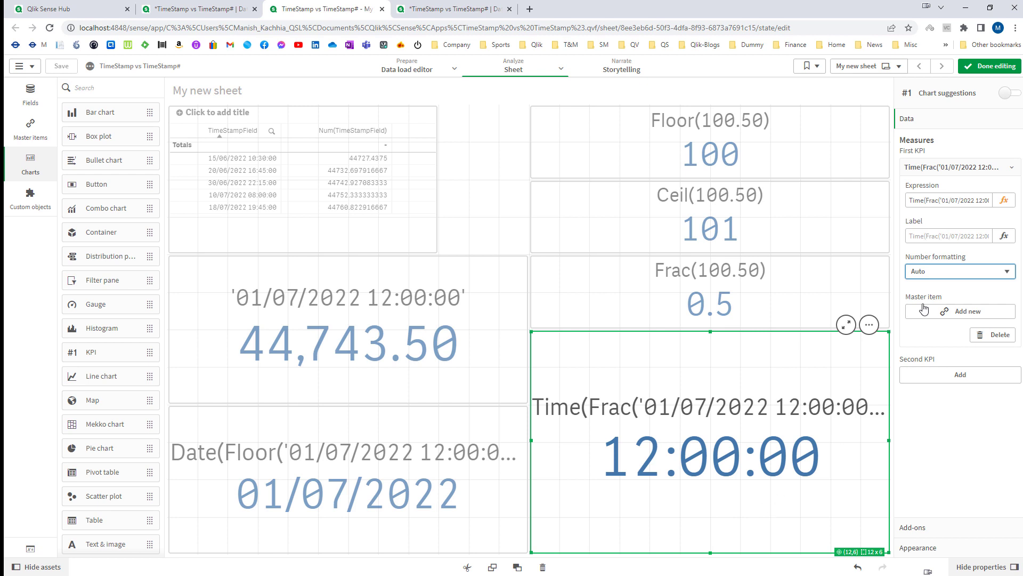
- Change the hour in the Time KPI's expression so that it reads Time(Frac('01/07/2022 18:00:00'))
click(1004, 200)
click(181, 103)
key(BackSpace)
text(8)
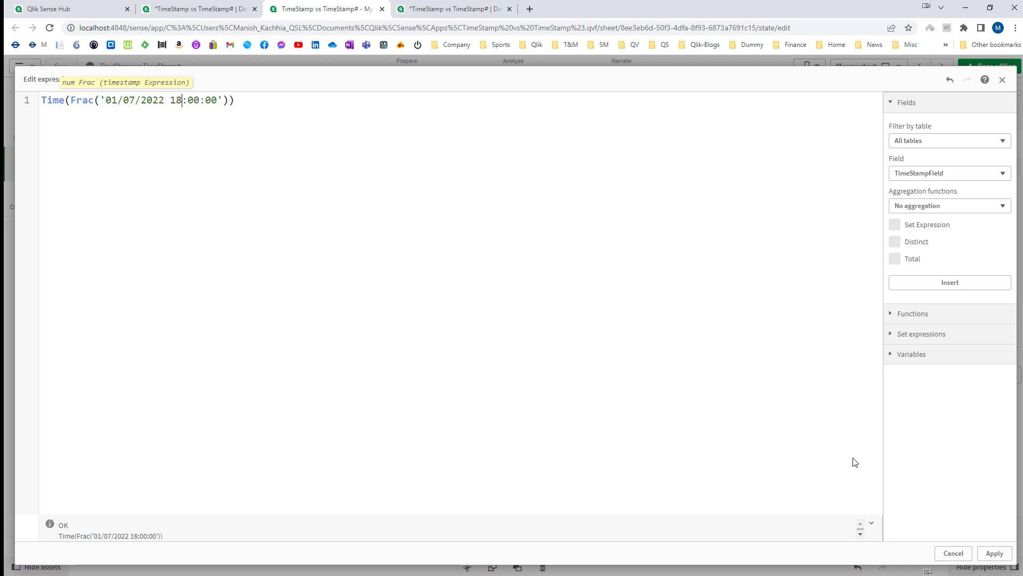
click(994, 553)
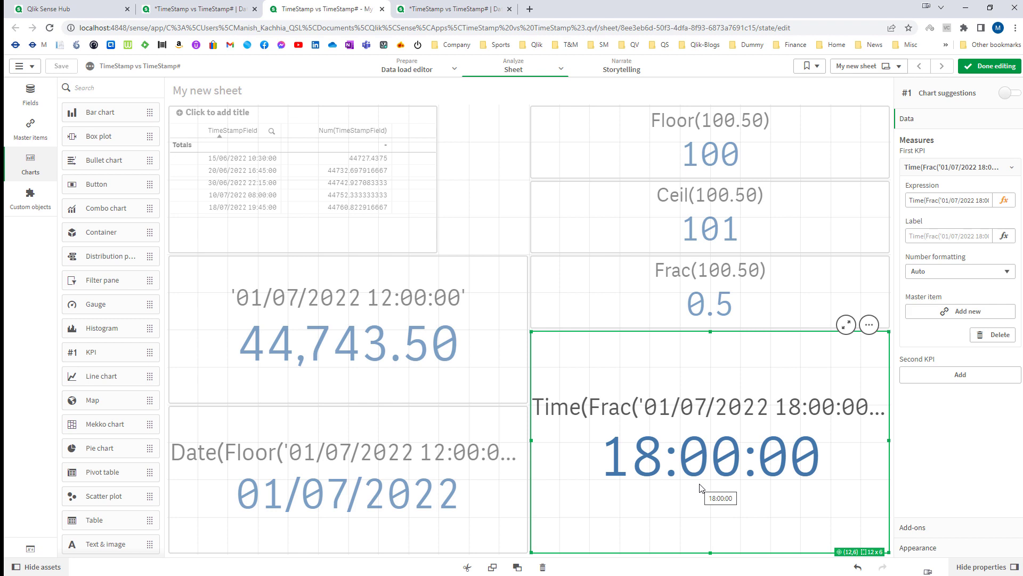
- In the data load script, put the Load statement's * on its own line and start a new comma-led field line before Inline
click(204, 6)
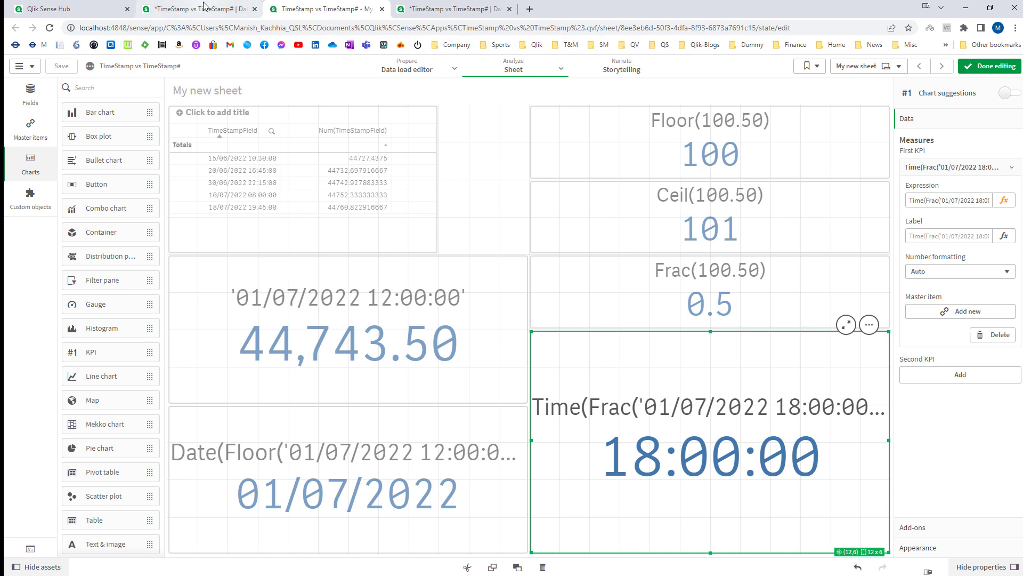
click(279, 249)
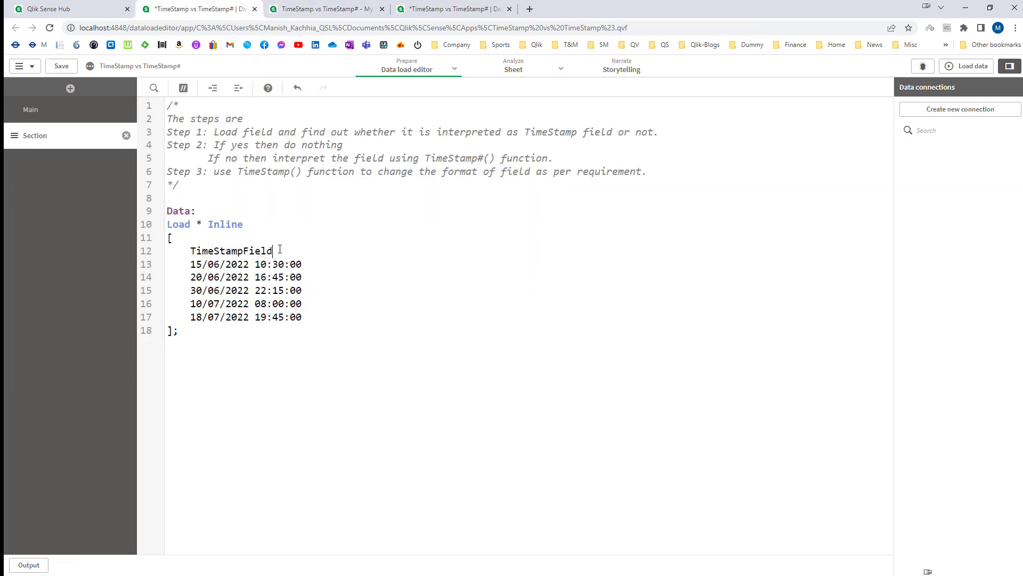
click(211, 219)
key(BackSpace)
key(BackSpace)
key(Return)
key(Return)
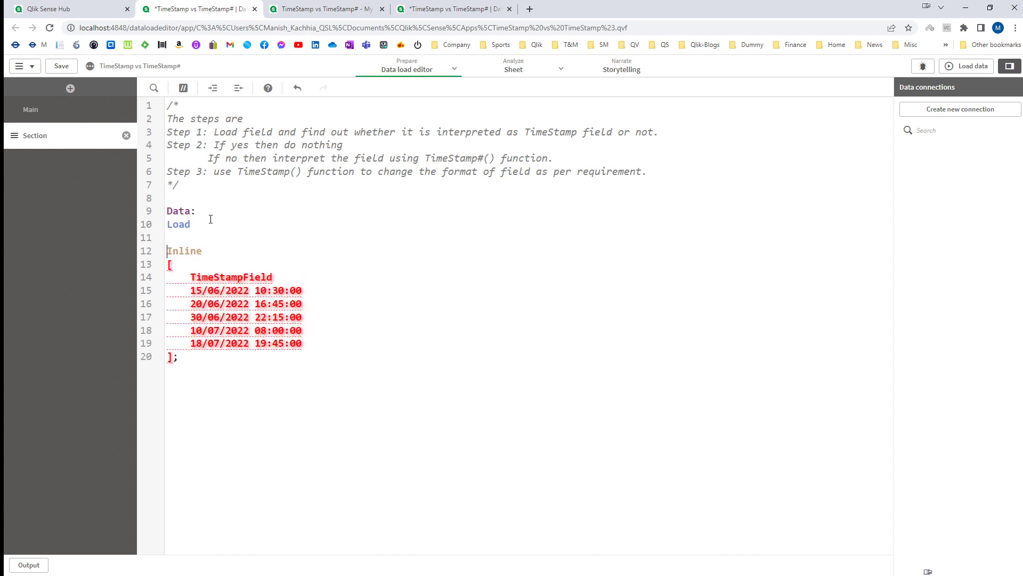
text(*)
key(Return)
text(,)
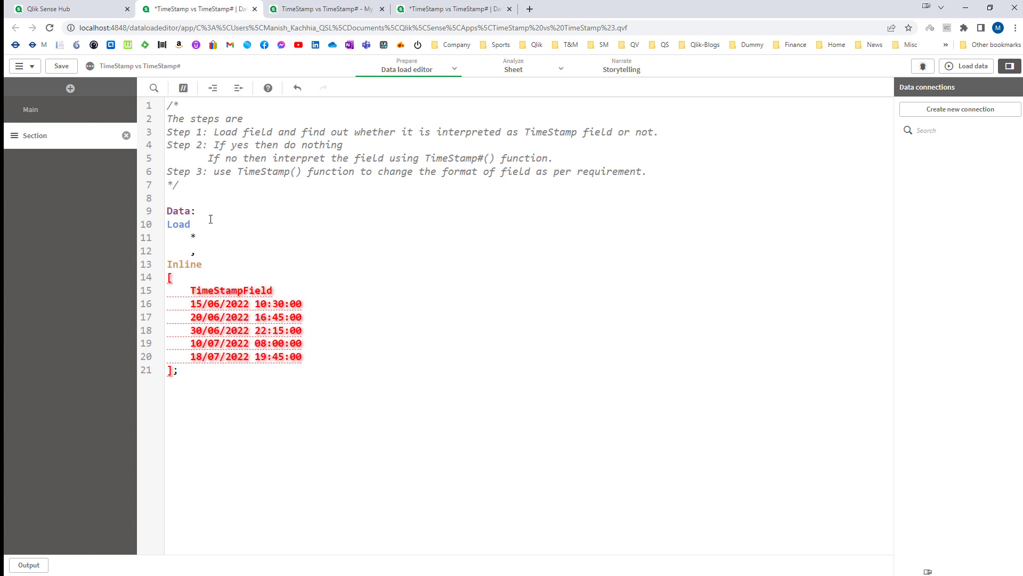
- Copy the Date(Floor('01/07/2022 12:00:00')) expression from its sheet KPI and paste it after the comma in the load script
click(320, 10)
click(345, 447)
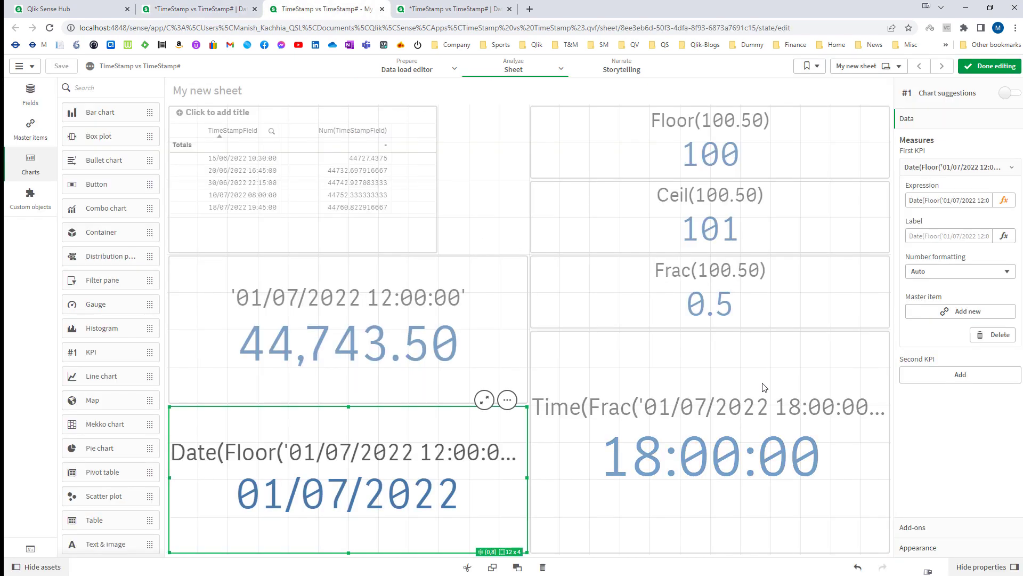
click(971, 200)
key(ctrl+a)
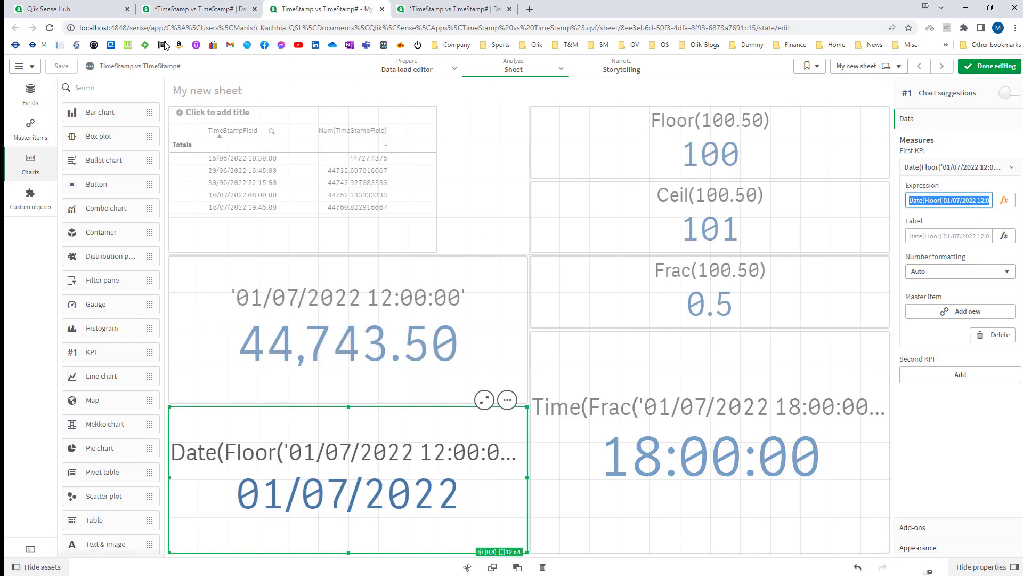
click(191, 9)
text(Date(Floor('01/07/2022 12:00:00')))
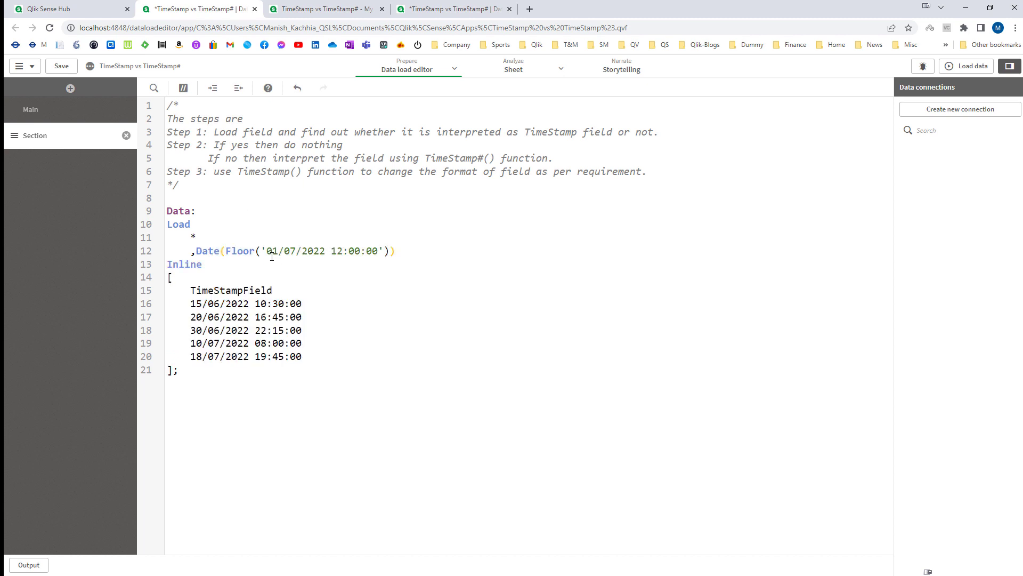
- Replace the timestamp literal in the Date(Floor()) line with TimeStampField and name the result DateField
drag(263, 248, 359, 249)
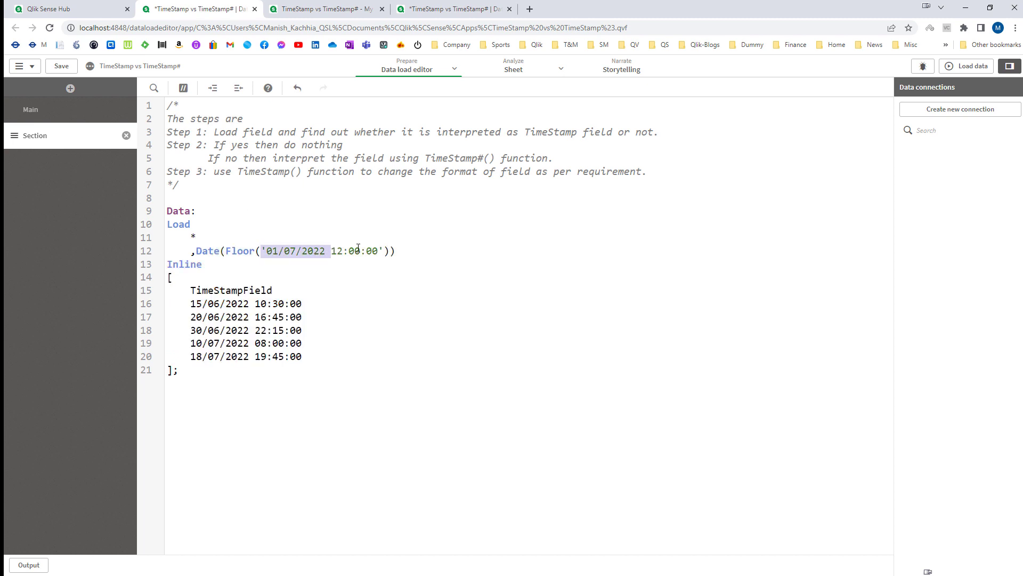
double_click(268, 289)
key(ctrl+c)
drag(263, 250, 385, 250)
key(ctrl+v)
key(End)
text(as DateField)
- Add another comma-led field line and fill it with the Time(Frac('01/07/2022 18:00:00')) expression copied from its sheet KPI
key(Return)
text(,)
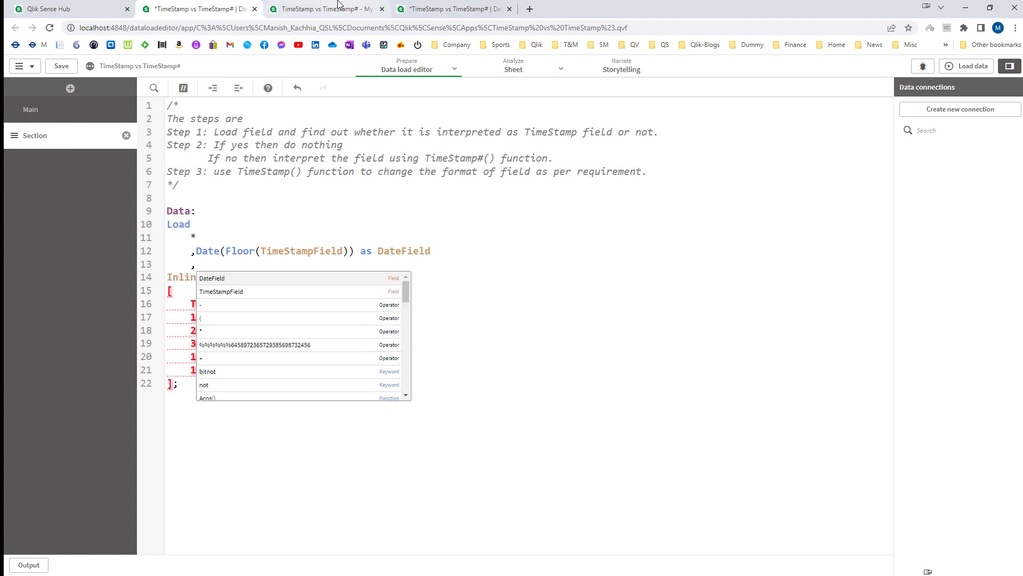
click(338, 4)
click(693, 352)
click(934, 200)
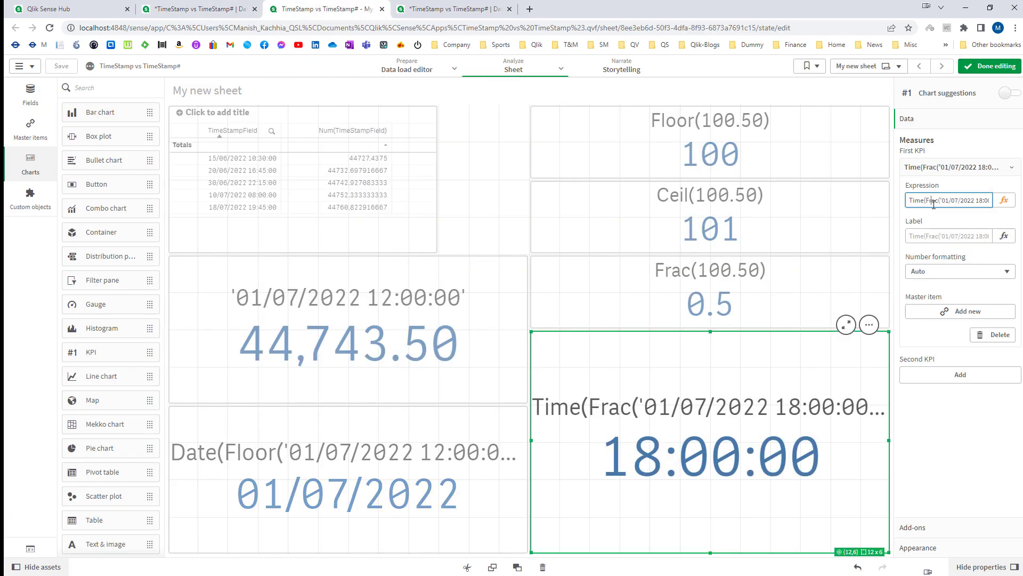
key(ctrl+a)
key(ctrl+c)
click(197, 9)
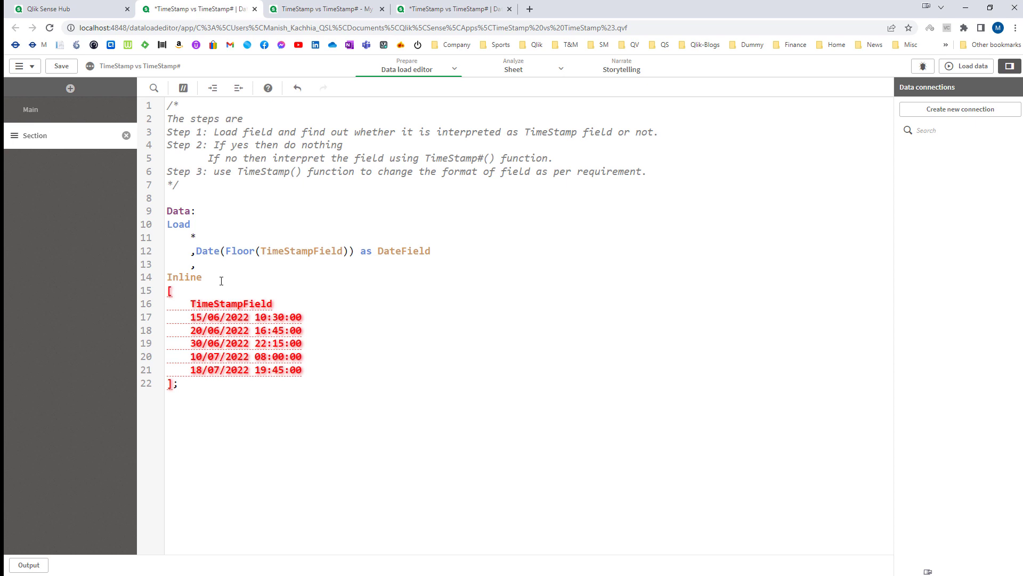
key(ctrl+v)
- Replace the timestamp literal in the Time(Frac()) line with TimeStampField and name the result TimeField
click(282, 246)
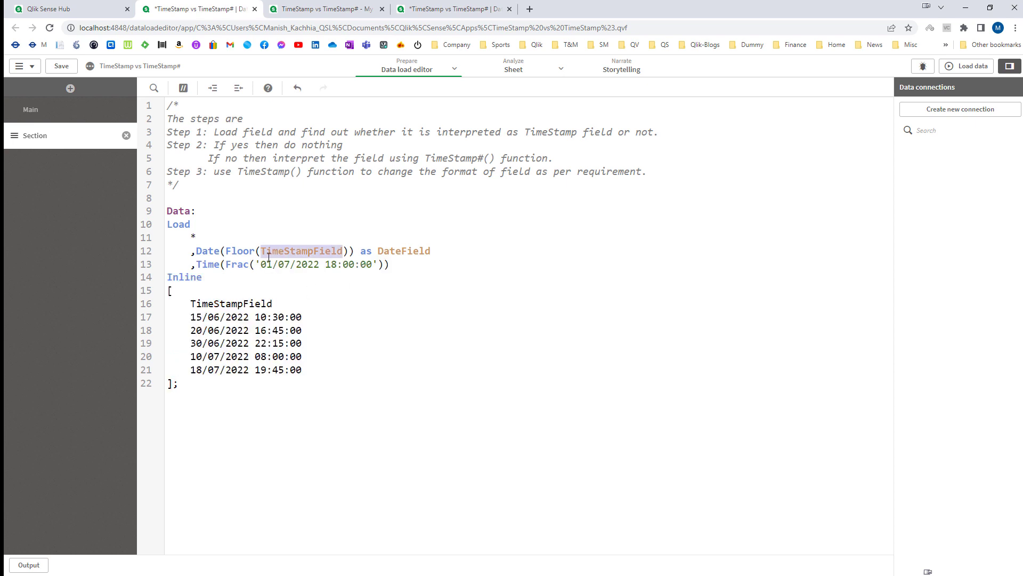
drag(256, 264, 378, 264)
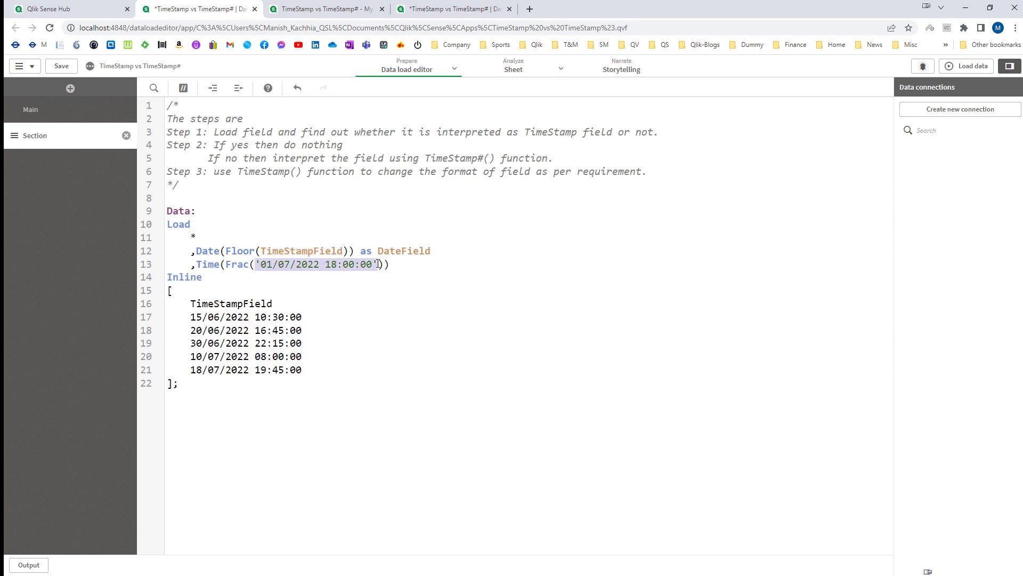
key(ctrl+v)
key(End)
key(Tab)
text(as T)
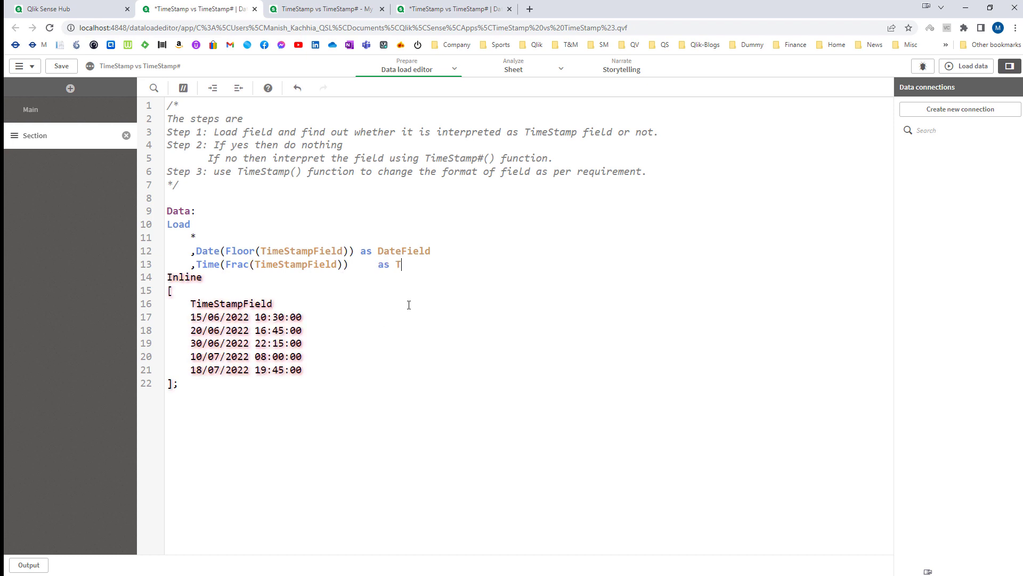
text(imeField)
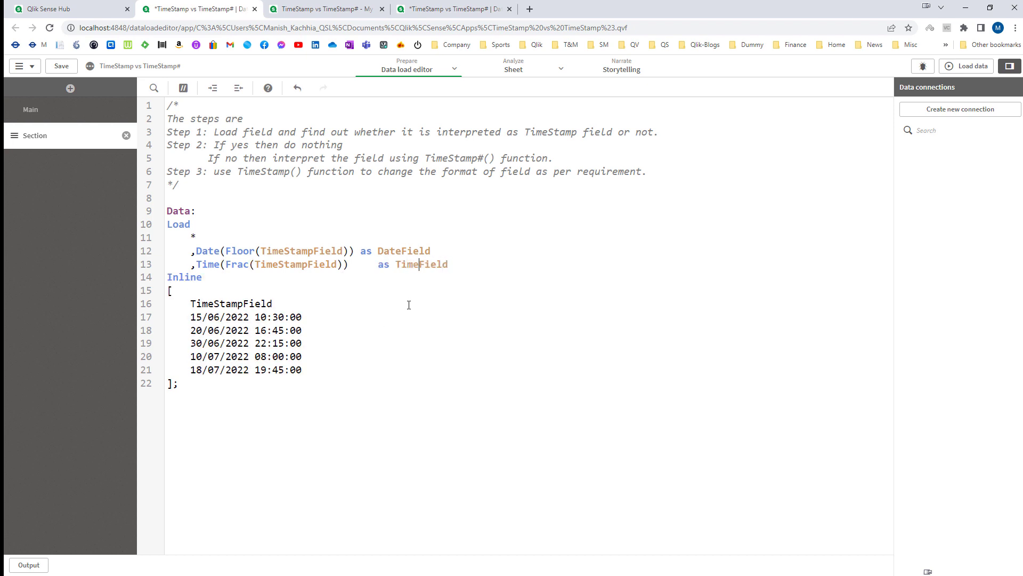
- Adjust the spacing of the TimeField line and load the data with the updated script
key(Left)
key(Left)
key(Tab)
click(964, 69)
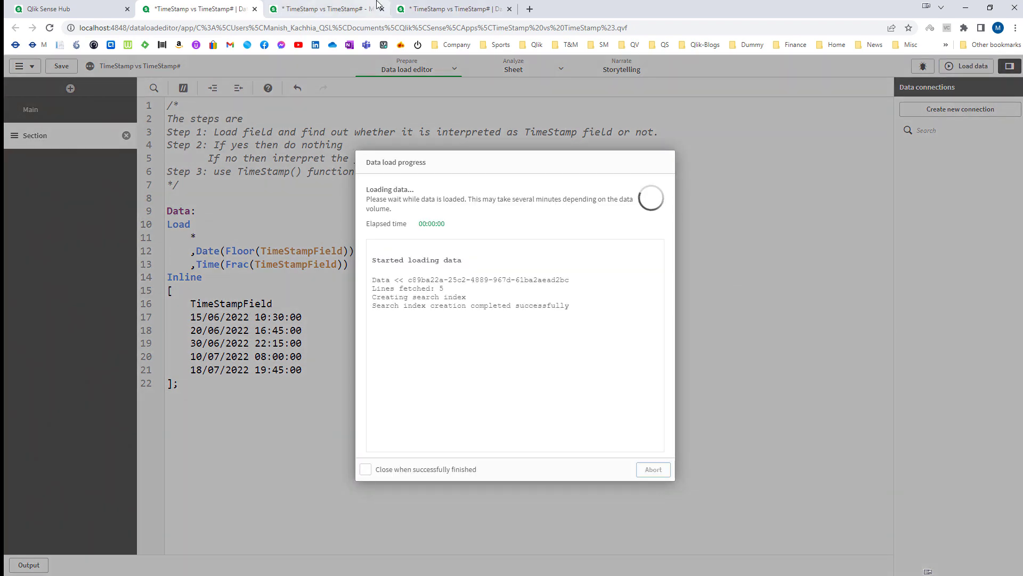
- Add DateField and TimeField as columns to the sheet's timestamp table, widen the table and finish editing
click(367, 8)
click(176, 233)
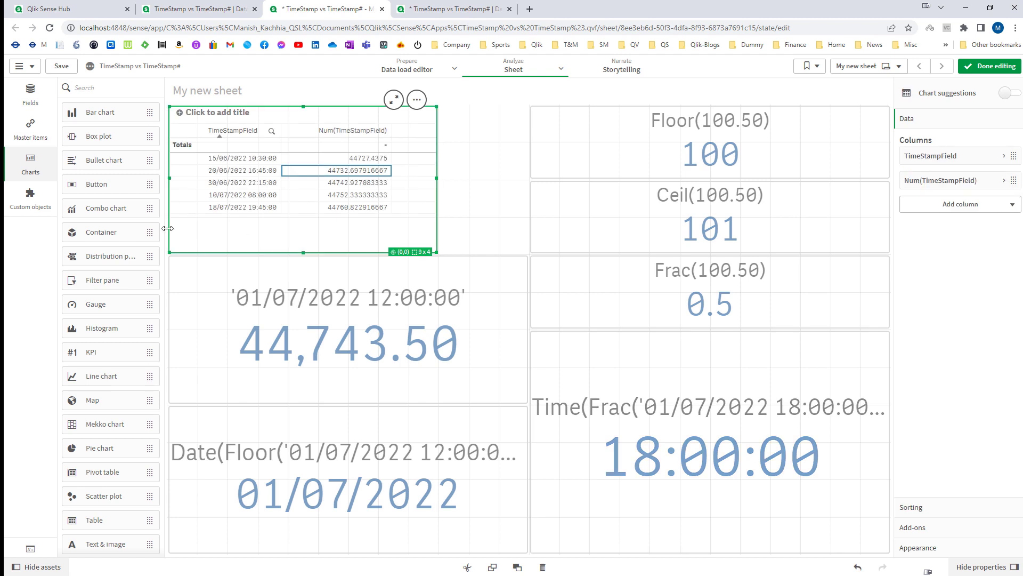
click(30, 95)
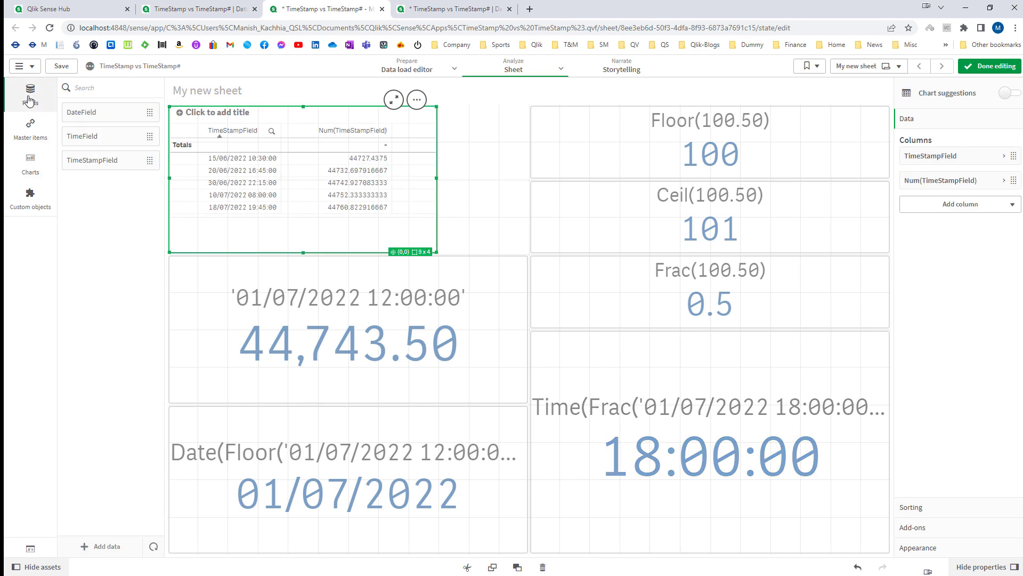
click(87, 121)
click(250, 146)
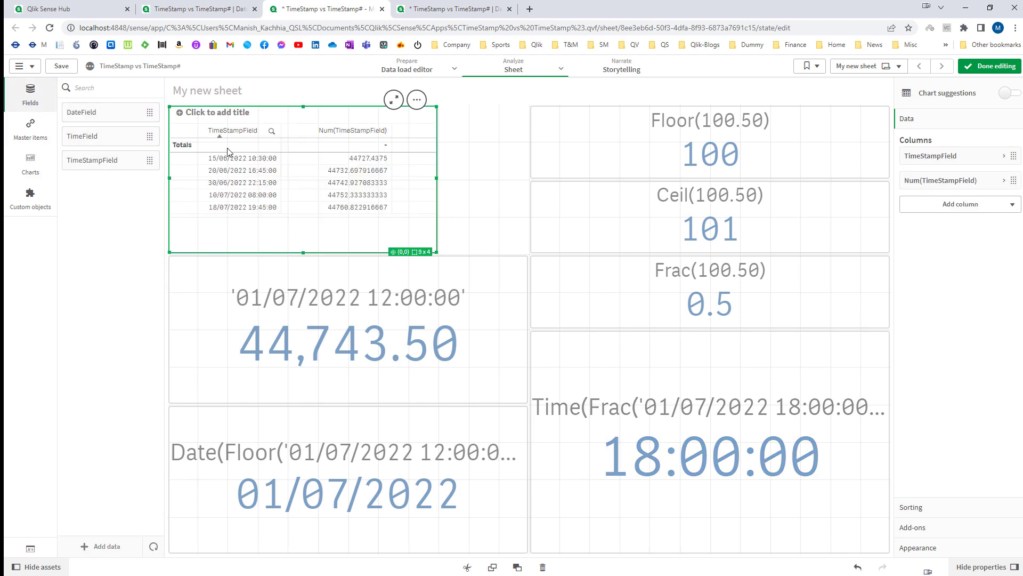
click(131, 139)
click(266, 149)
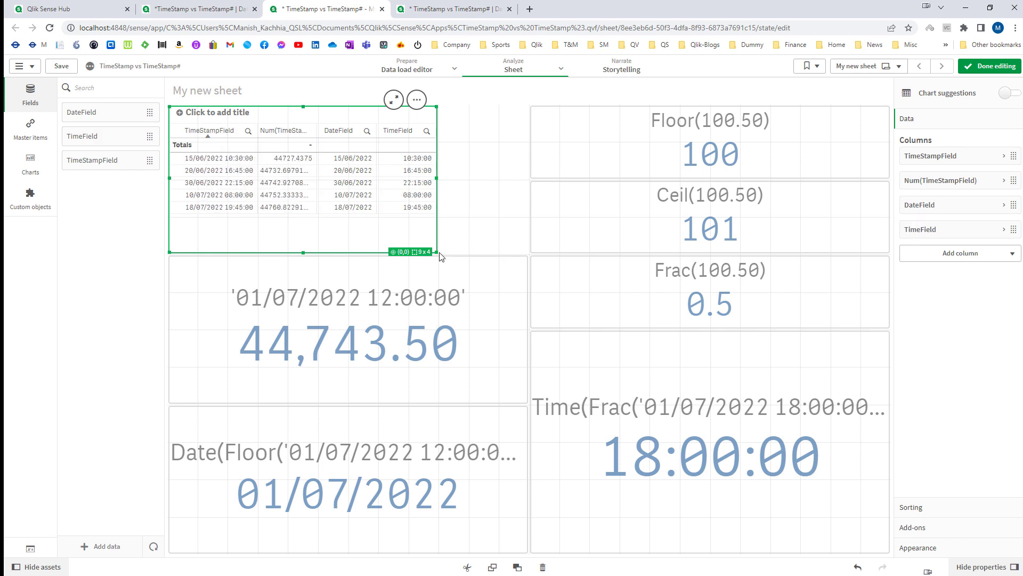
drag(437, 252, 479, 258)
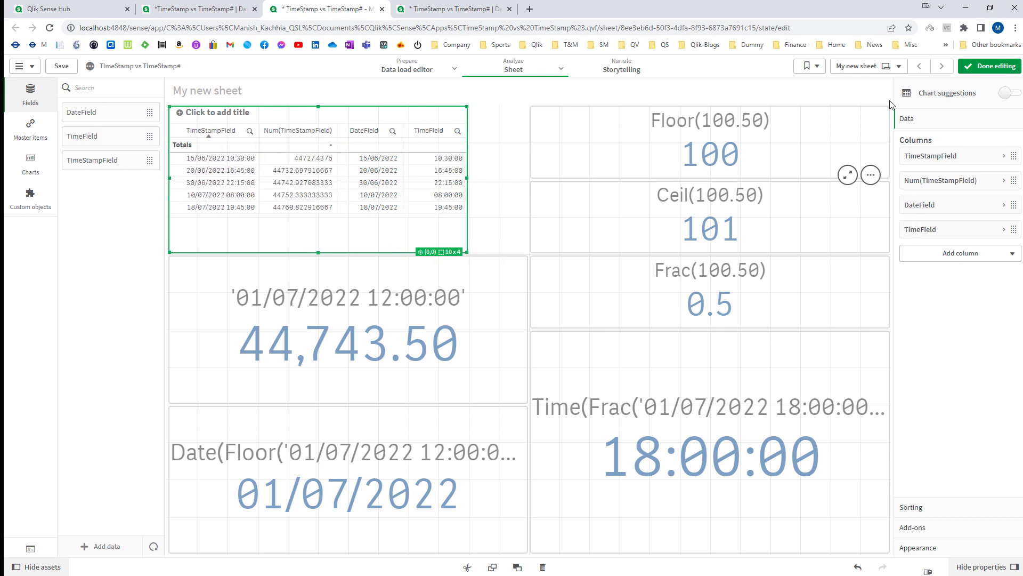
click(989, 65)
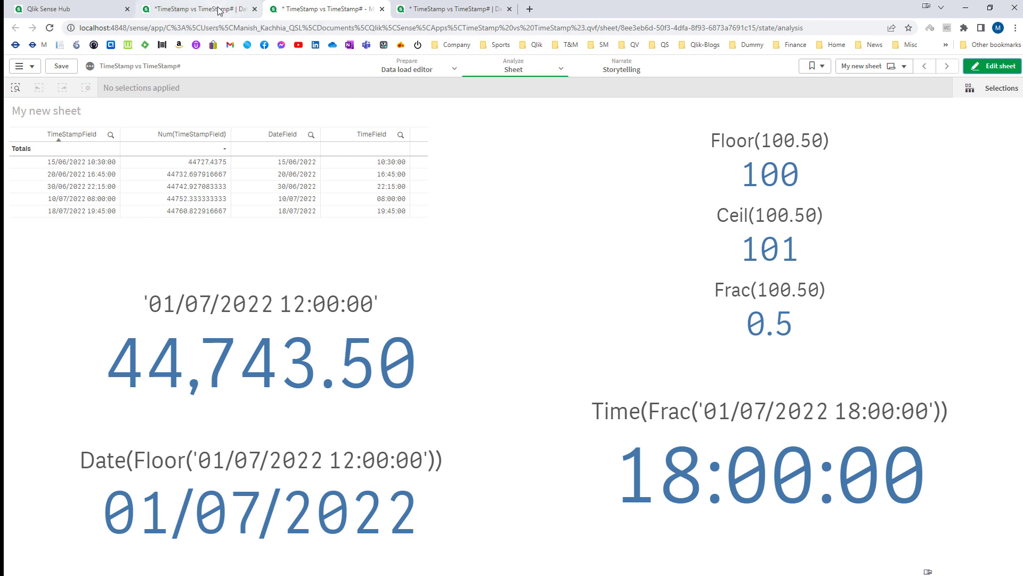
- In the load script, change the date separators from slashes to hyphens in the first three inline timestamp rows
click(195, 8)
click(653, 469)
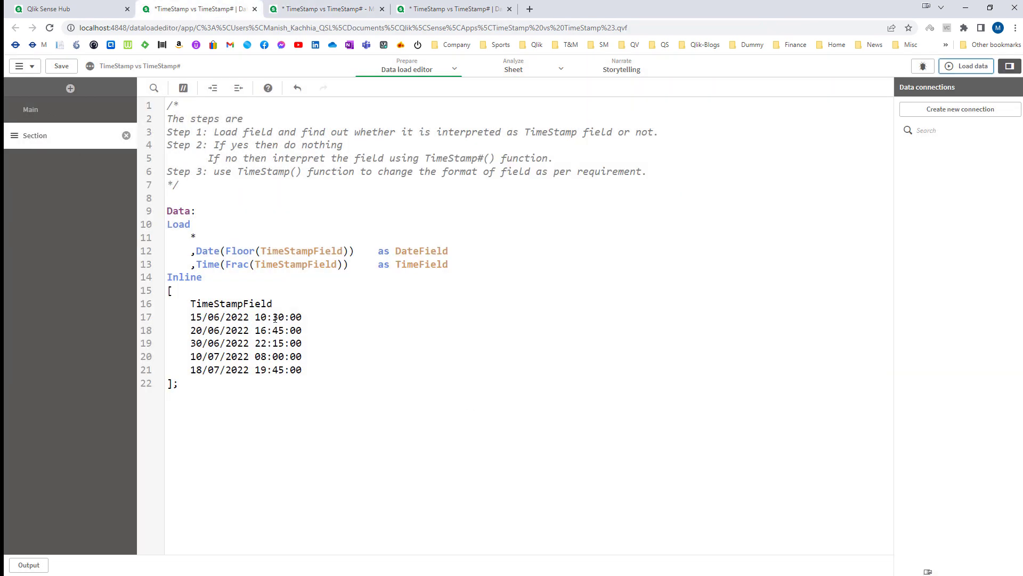
click(229, 316)
key(BackSpace)
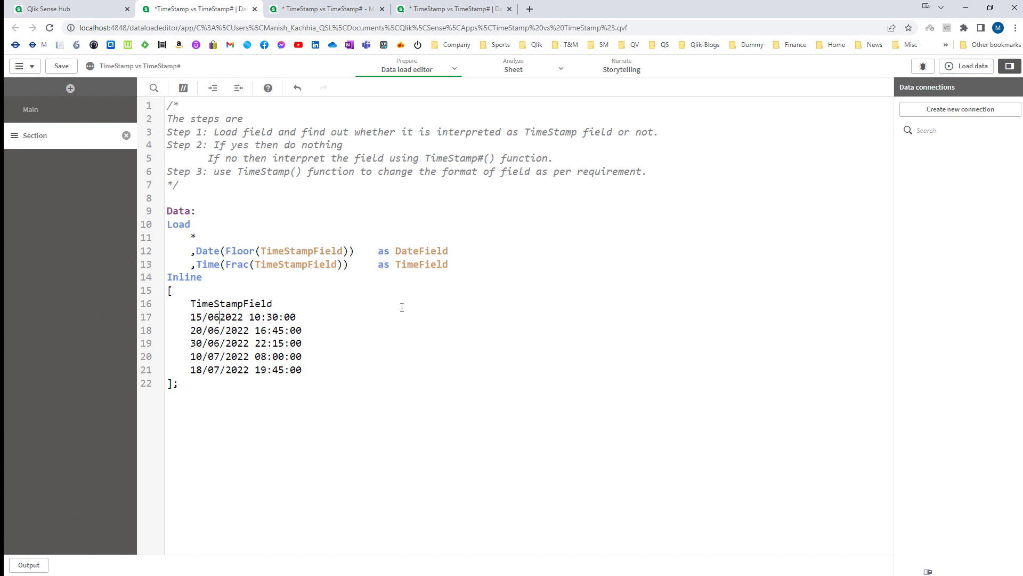
text(-)
key(BackSpace)
text(-)
key(Down)
key(BackSpace)
text(-)
key(Down)
key(BackSpace)
text(-)
key(Left)
key(BackSpace)
text(-)
- Delete the 10/07/2022 and 18/07/2022 rows from the inline table and load the data
key(Down)
key(shift+Down)
key(shift+Down)
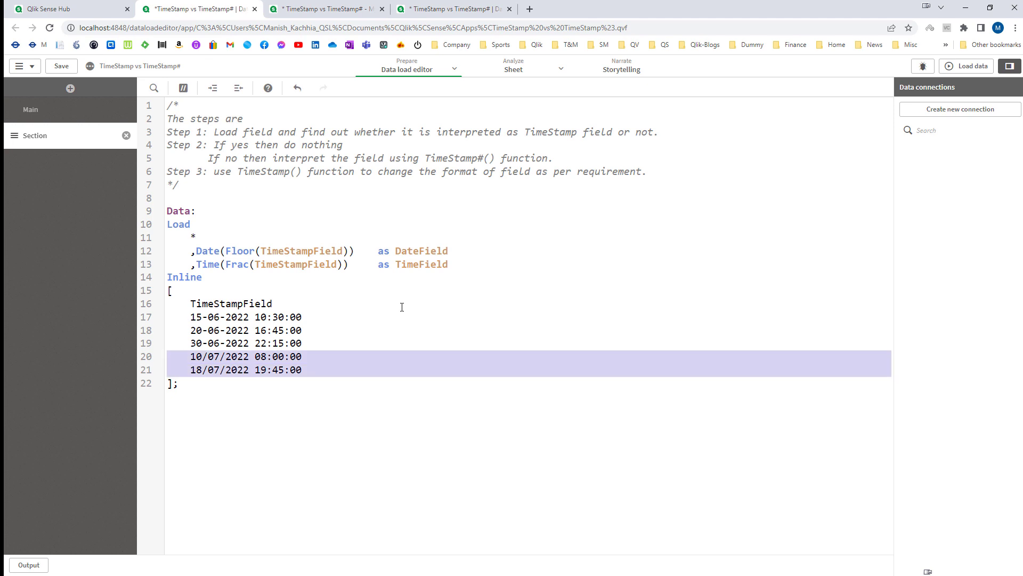
key(Delete)
click(967, 66)
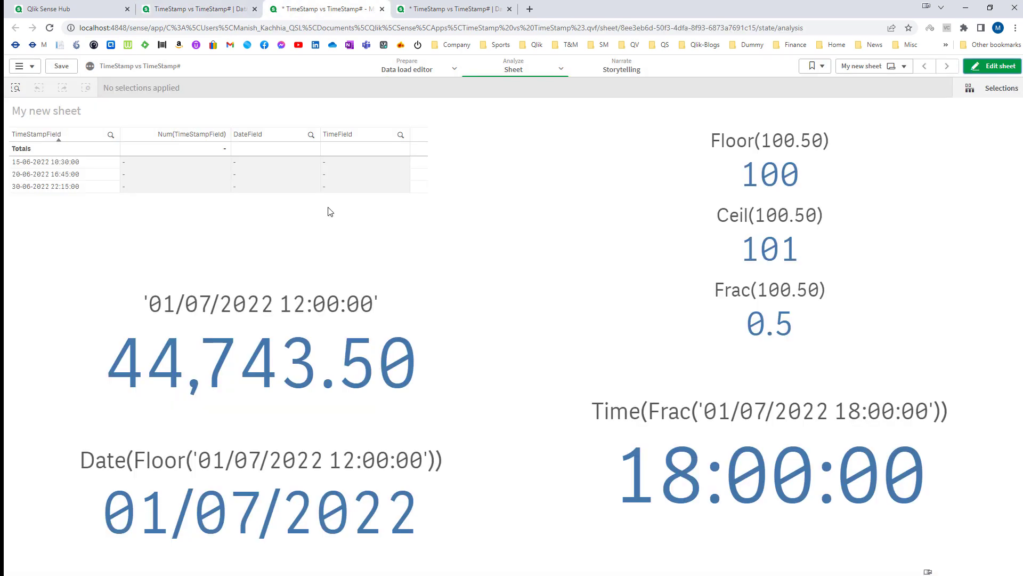
- Check the reloaded table on the sheet and inspect TimeStampField's tags in the data model viewer
click(304, 9)
click(452, 4)
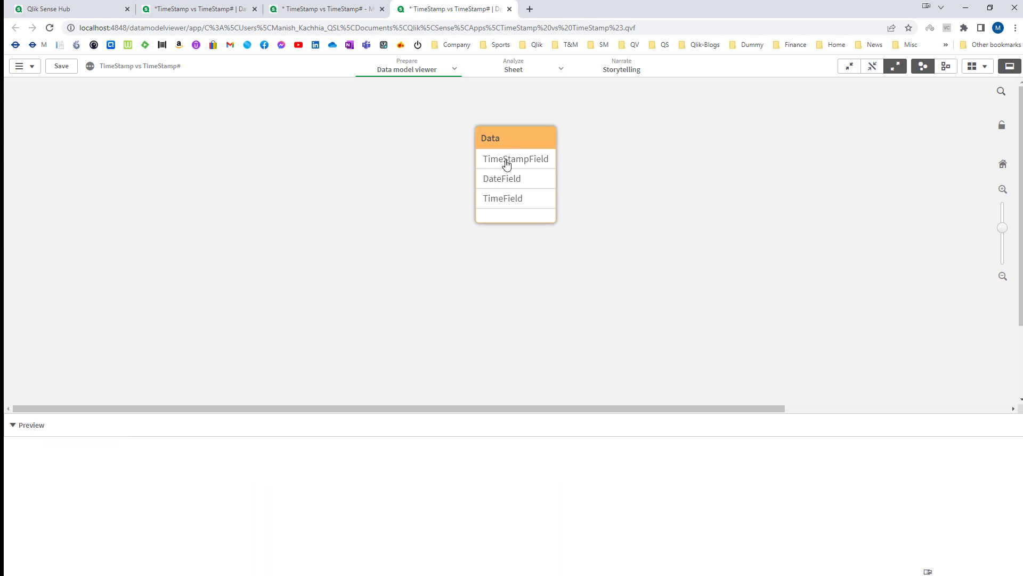
click(505, 160)
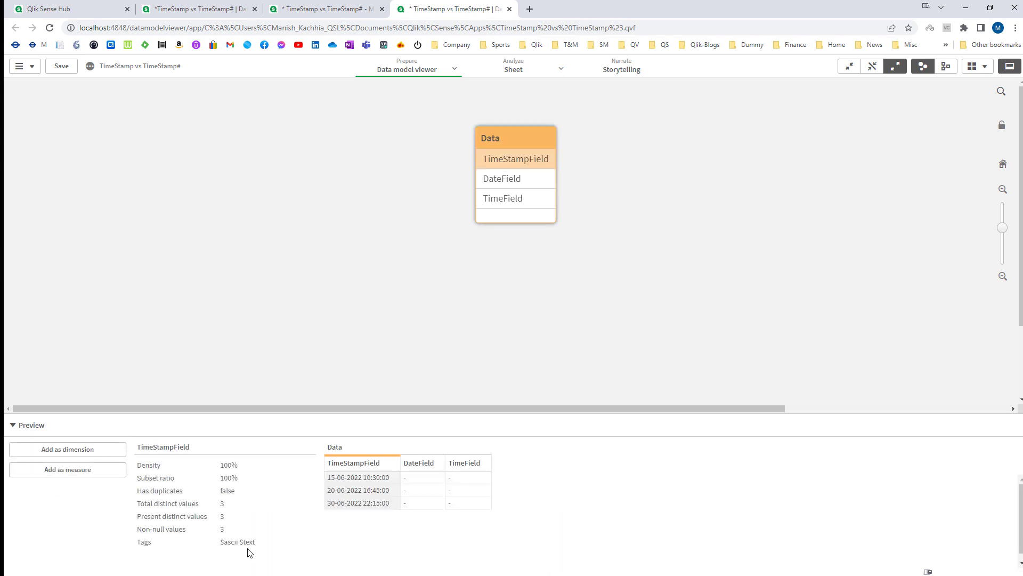
click(335, 11)
- Copy the SET TimestampFormat line from the Main script section to the start of Section, with a blank line after it
click(197, 9)
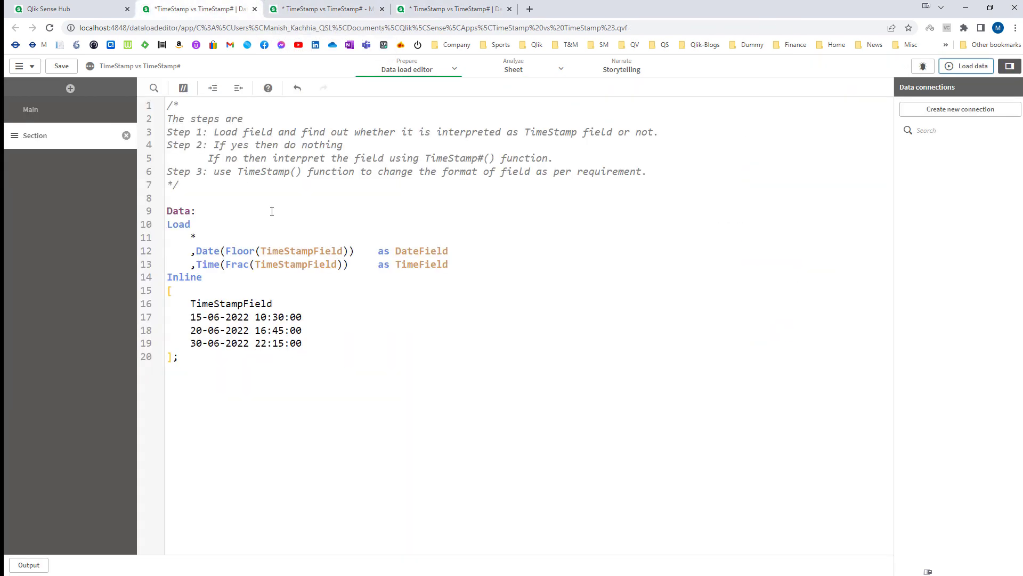
double_click(235, 305)
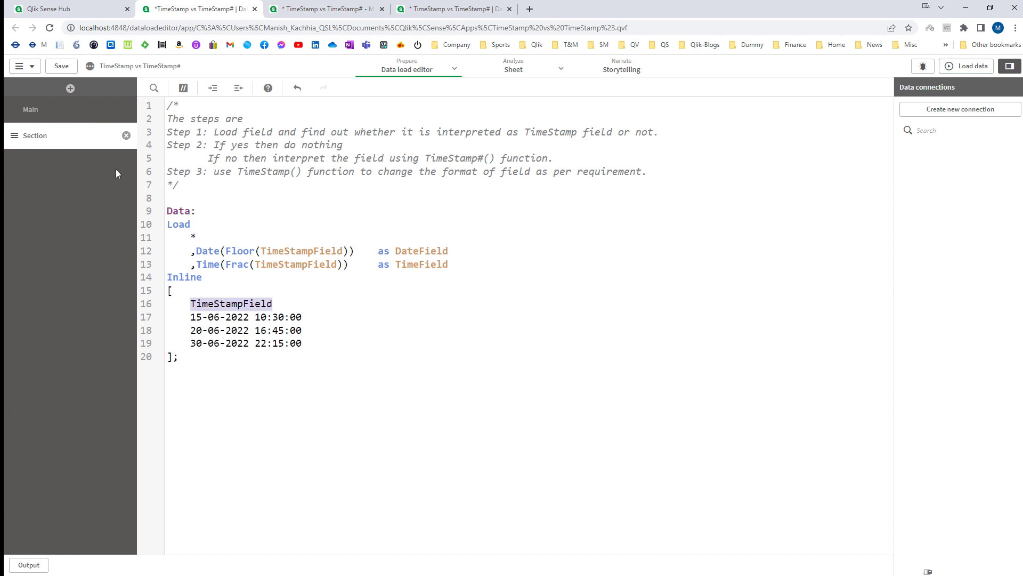
click(67, 116)
drag(168, 199, 481, 199)
key(ctrl+c)
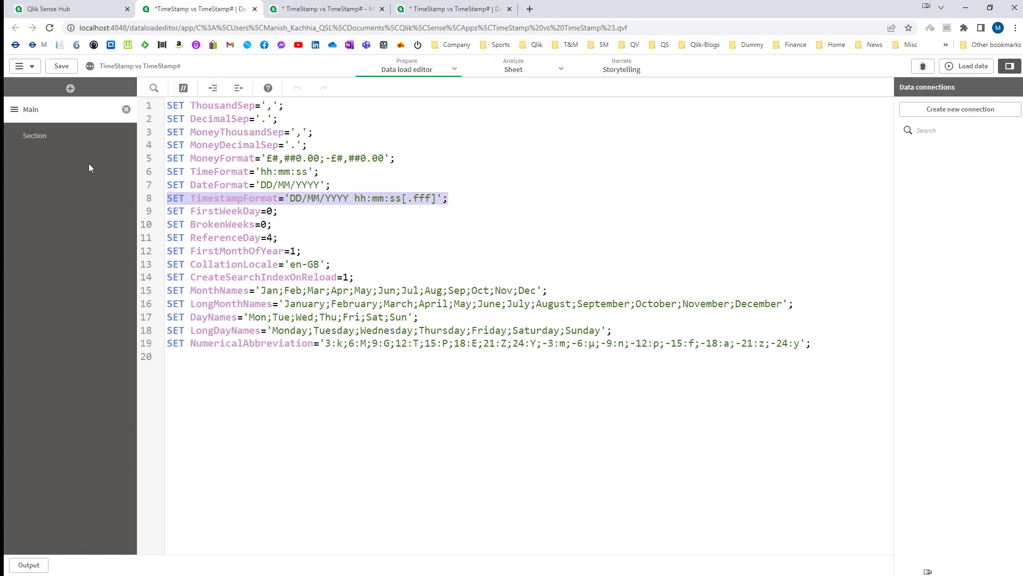
click(50, 138)
click(166, 106)
key(ctrl+v)
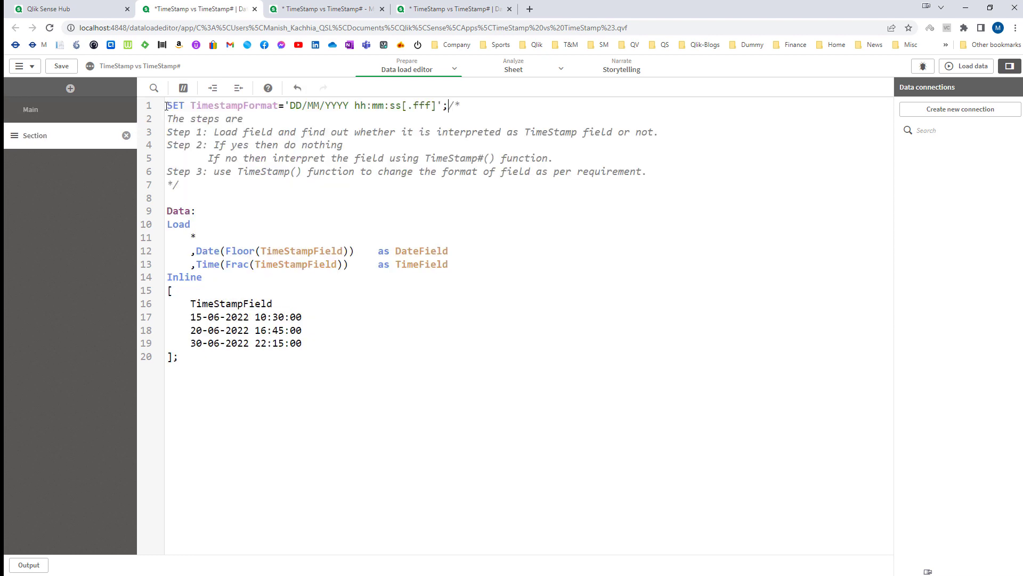
key(Return)
key(Return)
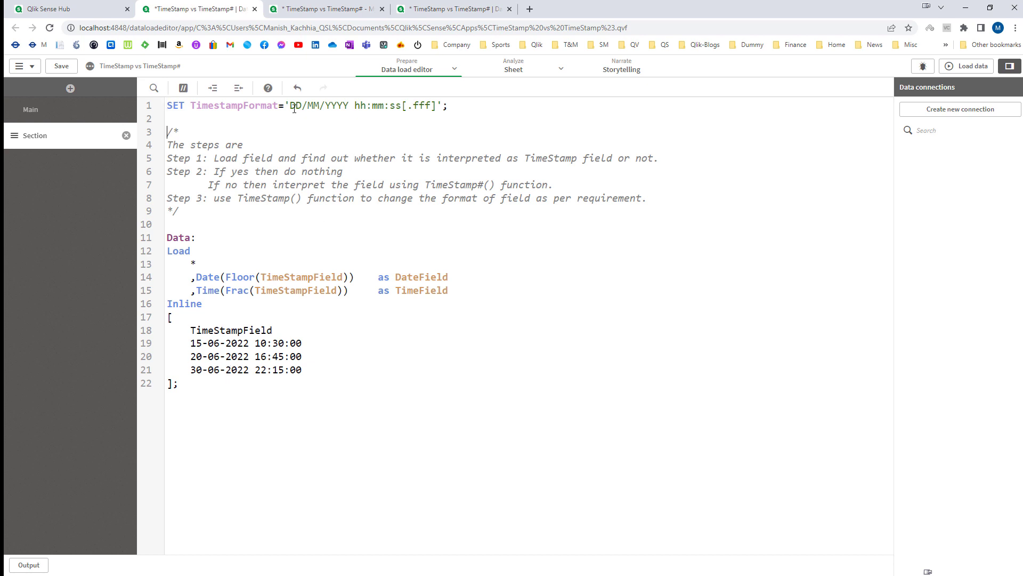
- Compare the DD/MM/YYYY part of TimestampFormat with the inline timestamp rows and review the commented steps
drag(290, 106, 348, 104)
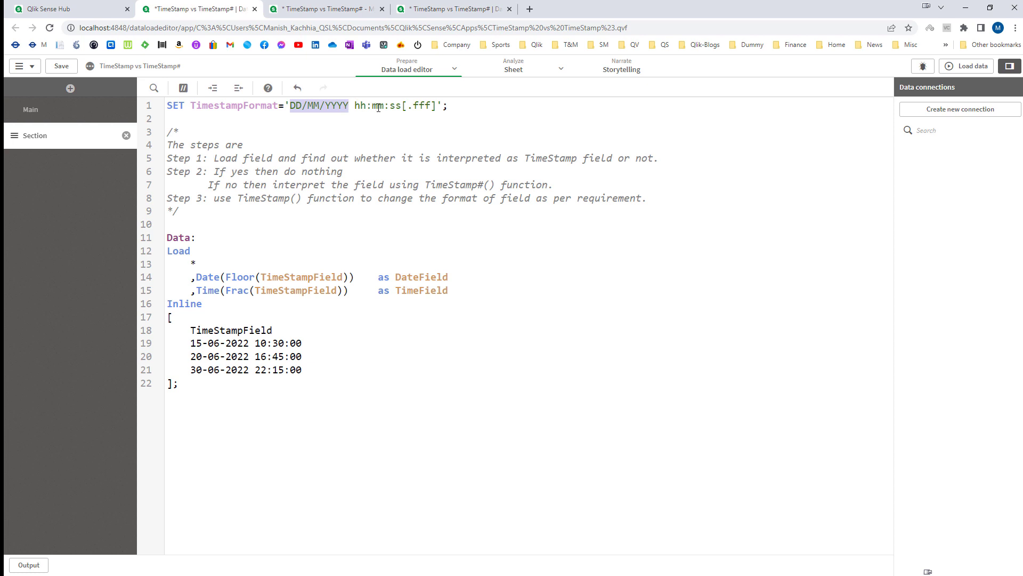
drag(191, 343, 312, 376)
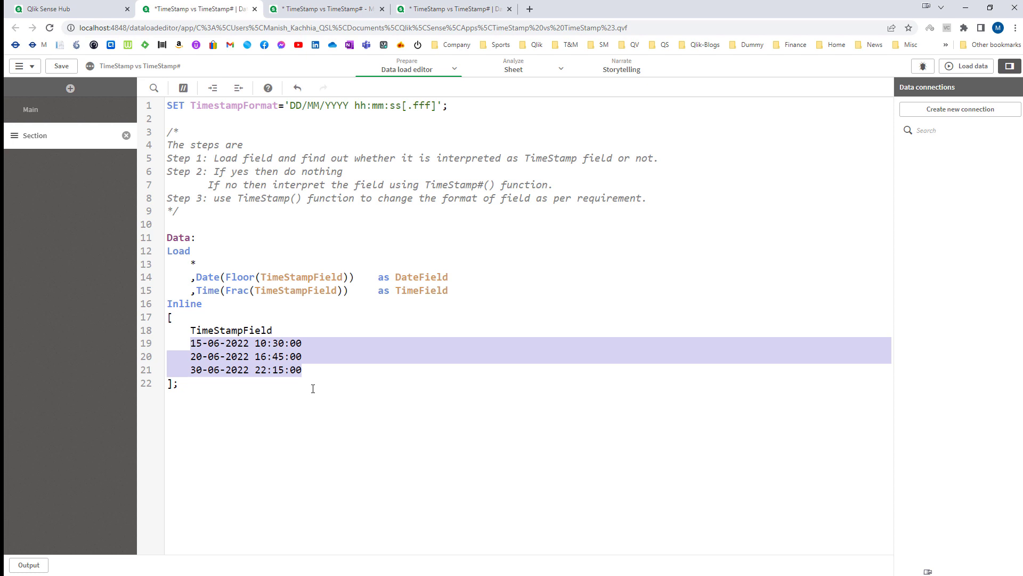
click(313, 389)
drag(201, 216, 161, 130)
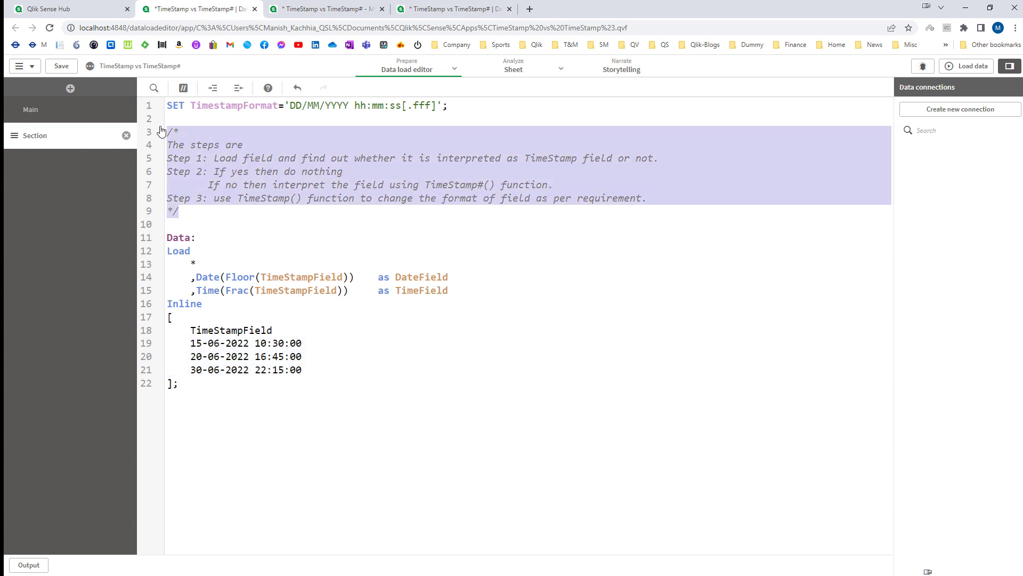
click(202, 216)
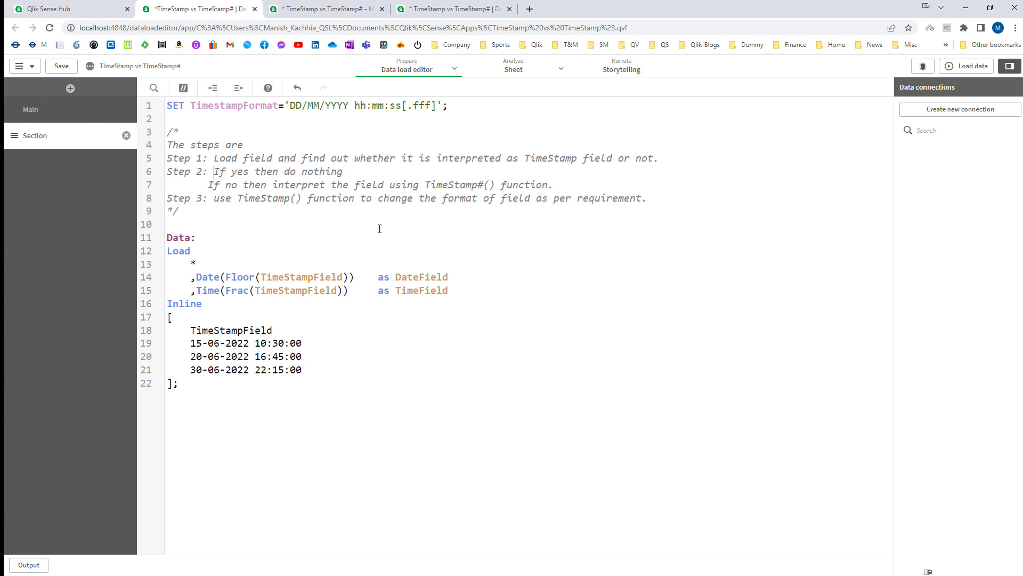
- Comment out the DateField and TimeField lines and replace the asterisk in the Load statement with TimeStamp#() copied from the comment
drag(425, 187, 495, 182)
key(ctrl+c)
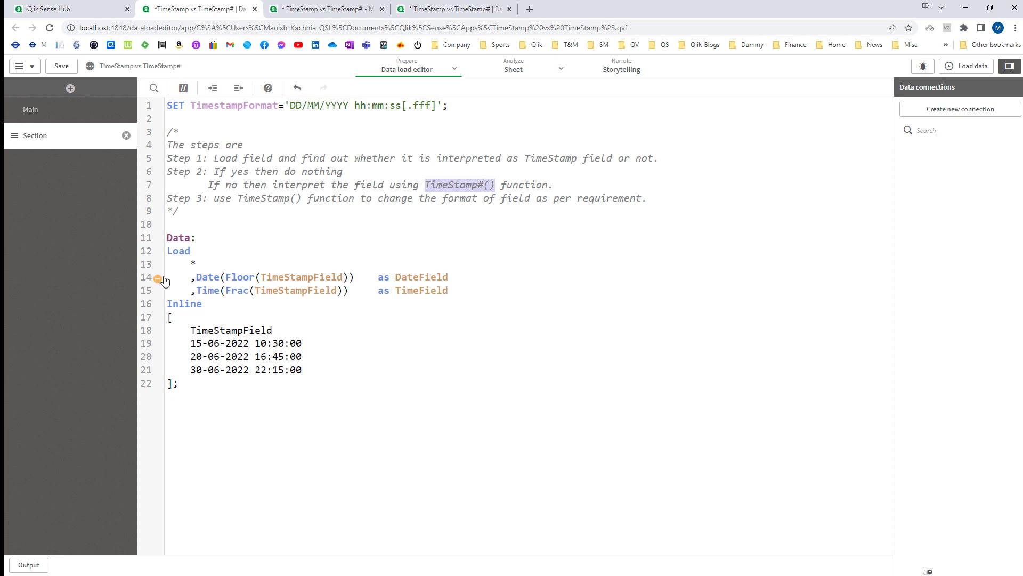
drag(161, 281, 450, 290)
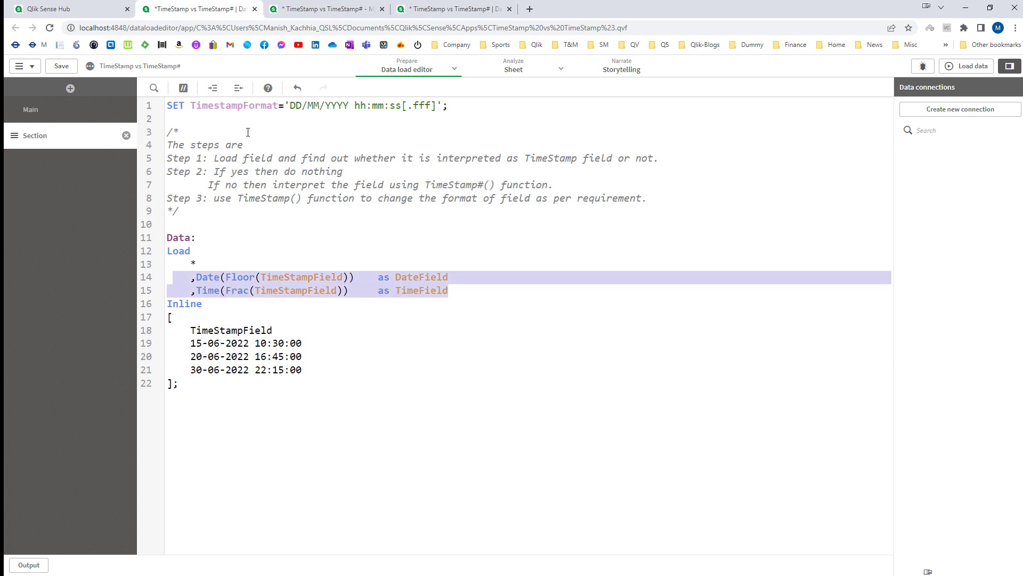
click(184, 88)
click(192, 264)
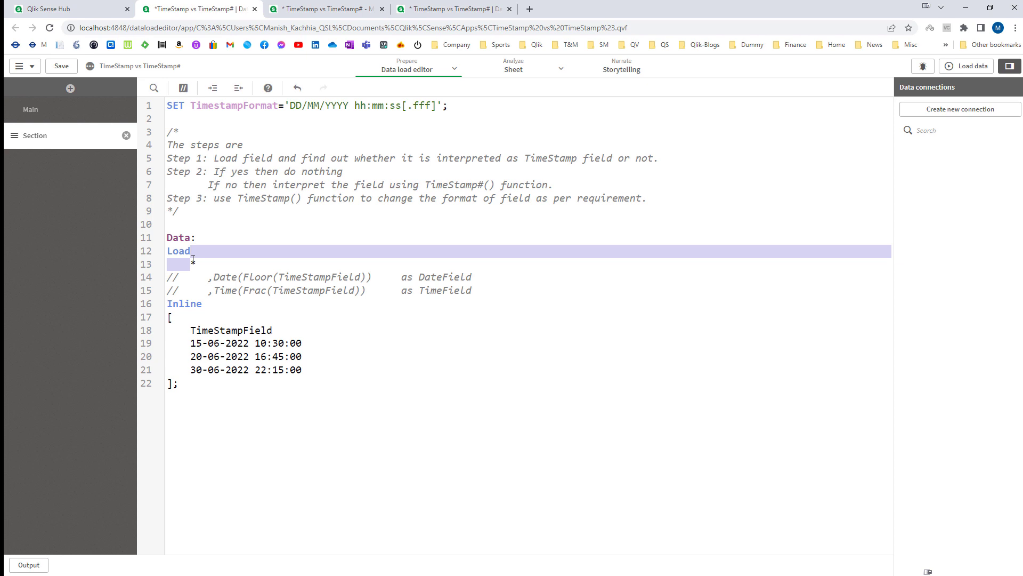
key(BackSpace)
key(ctrl+v)
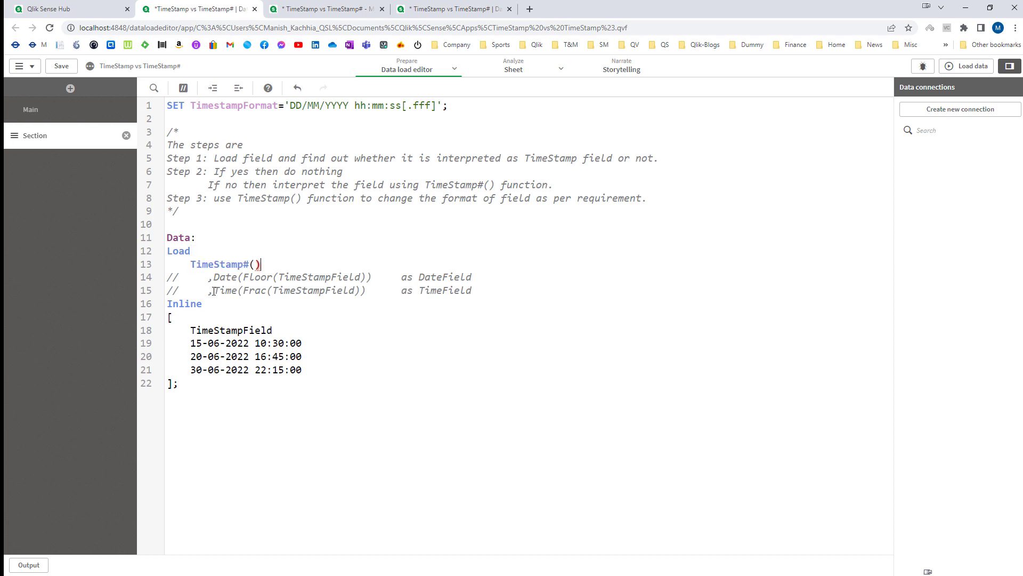
- Fill the TimeStamp#() function with TimeStampField and the format string 'DD-MM-YYYY hh:mm:ss'
double_click(217, 328)
key(ctrl+c)
click(254, 265)
key(ctrl+v)
text(, ')
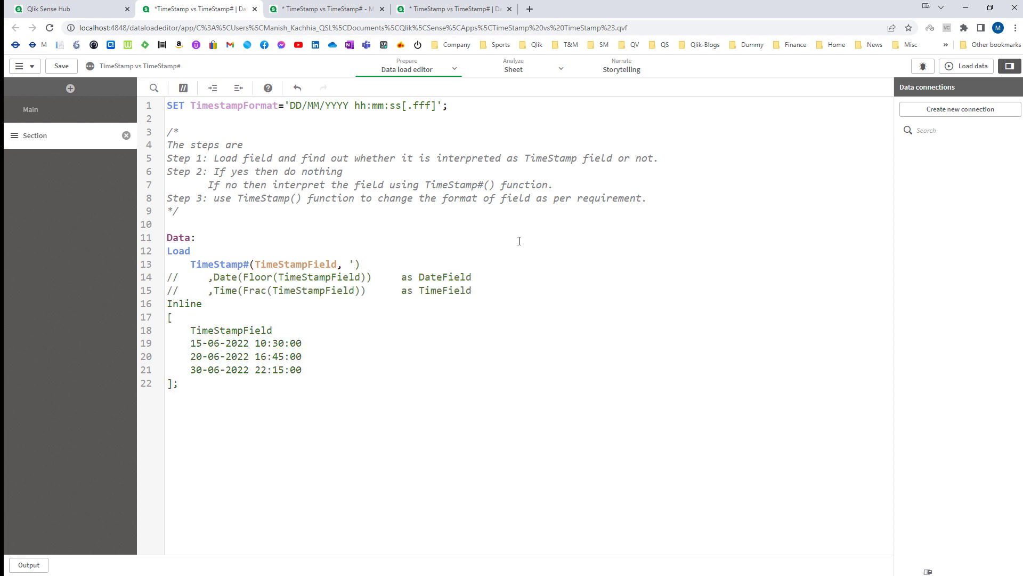
text(DD-MM-YYYY hh:mm:ss')
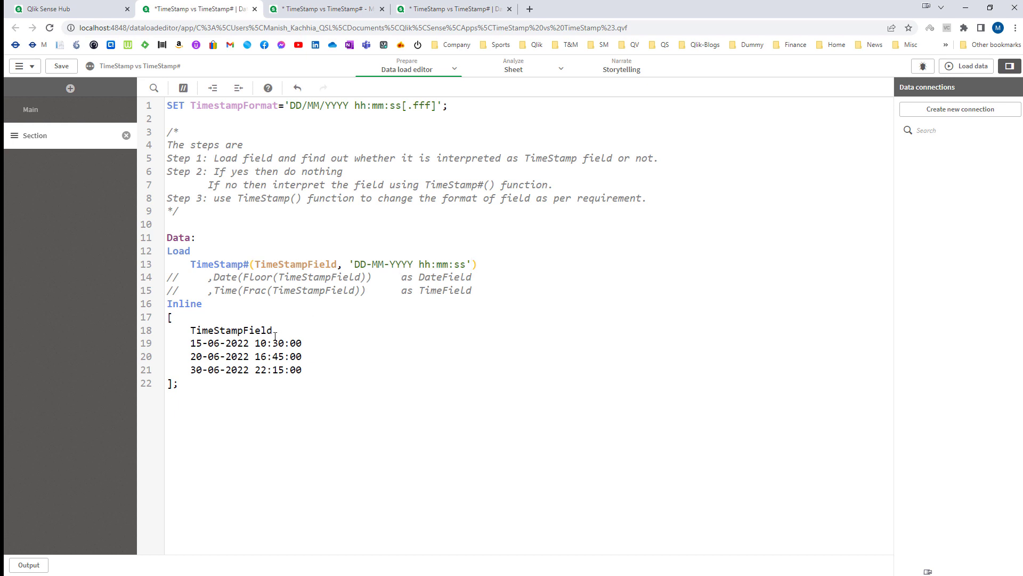
double_click(226, 331)
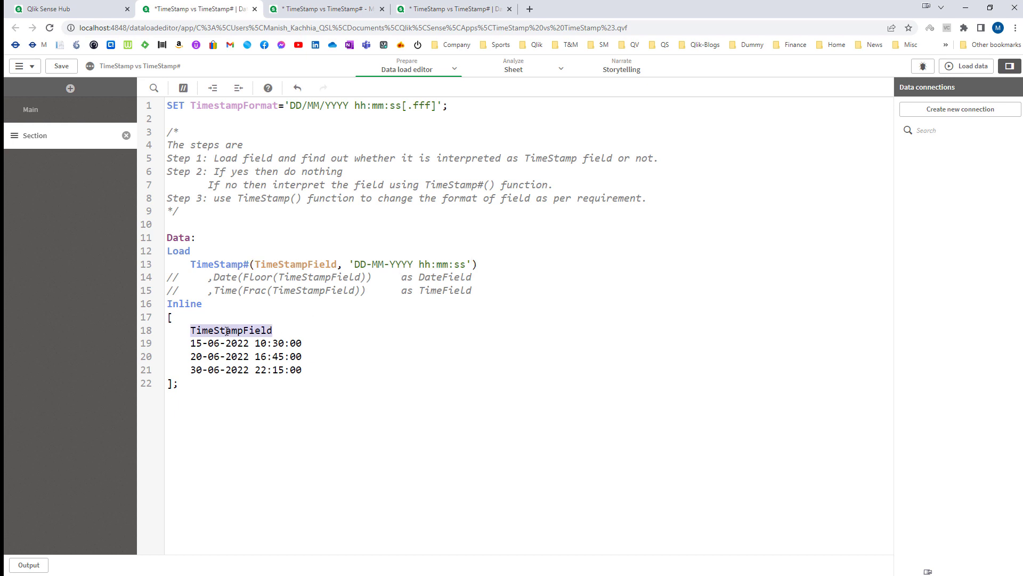
drag(355, 264, 469, 259)
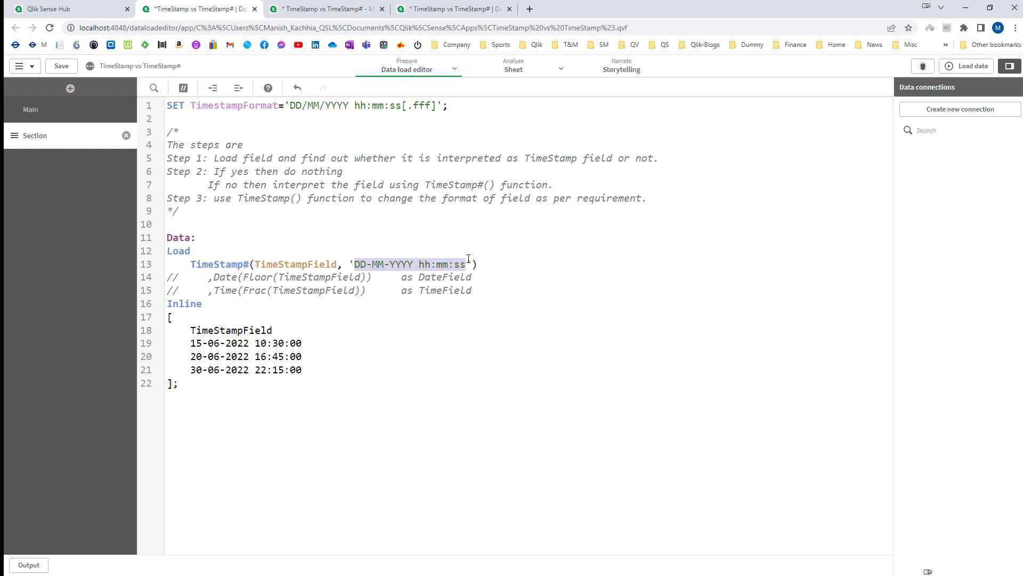
- Wrap the TimeStamp#() expression in a TimeStamp() function
click(193, 263)
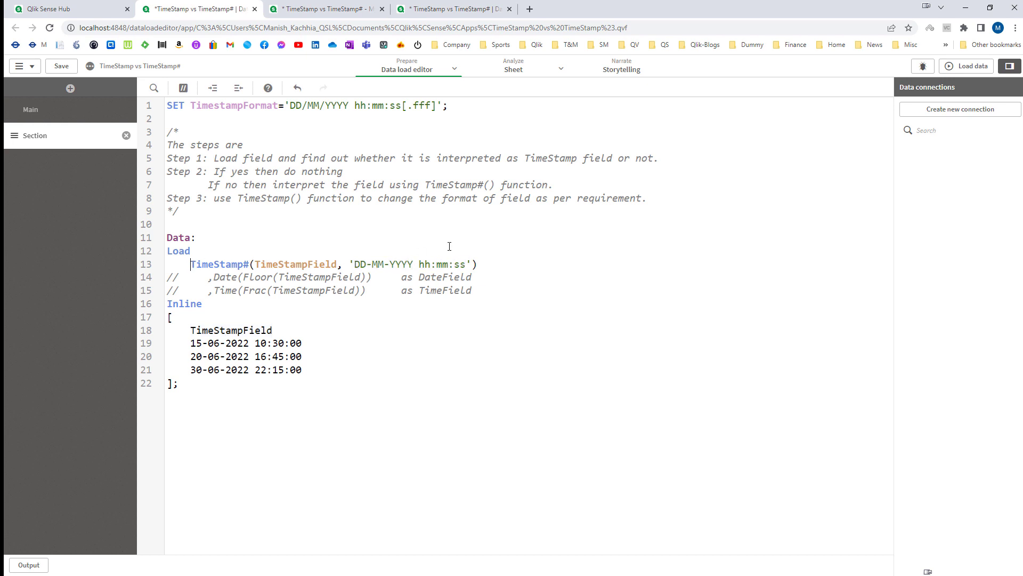
text(TimeStam)
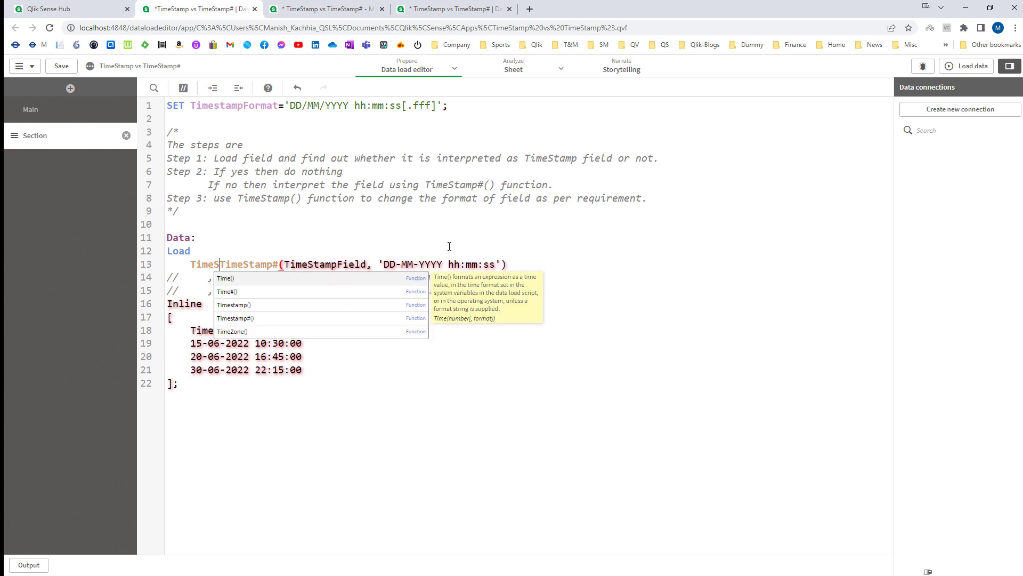
text(p()
key(End)
text())
double_click(237, 105)
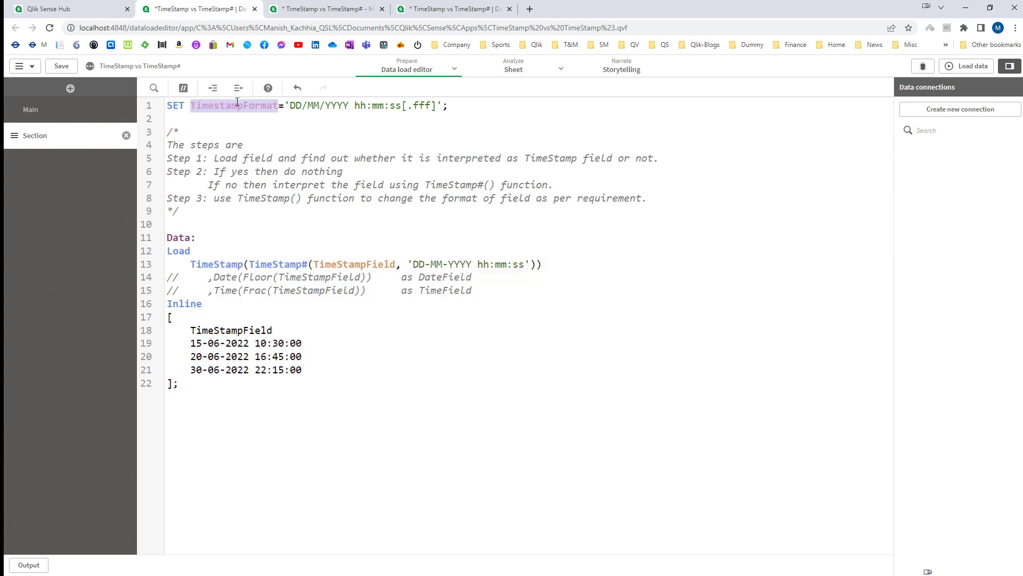
- Name the result of the nested TimeStamp expression TimeStampField
click(546, 262)
text(a)
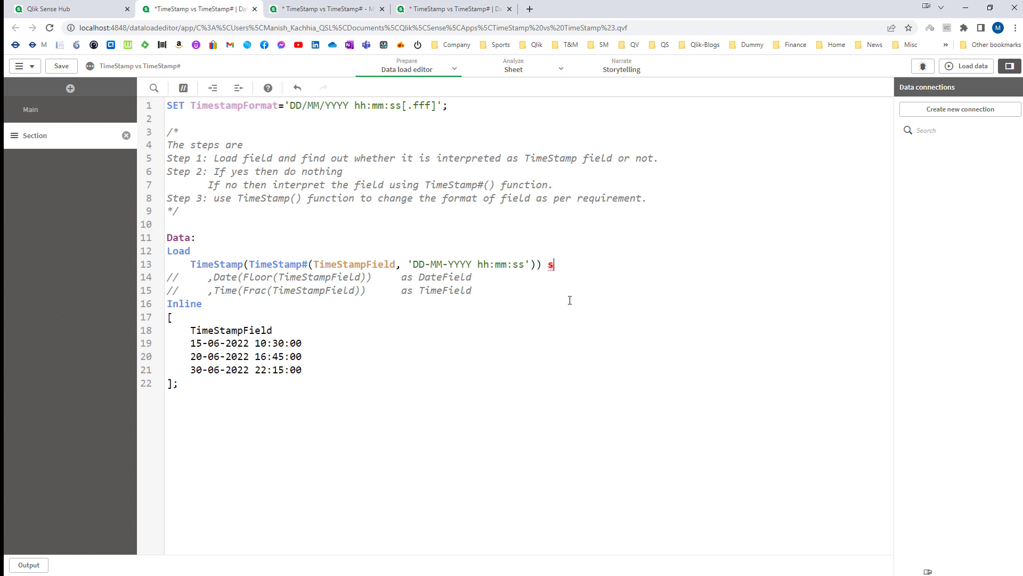
text(s )
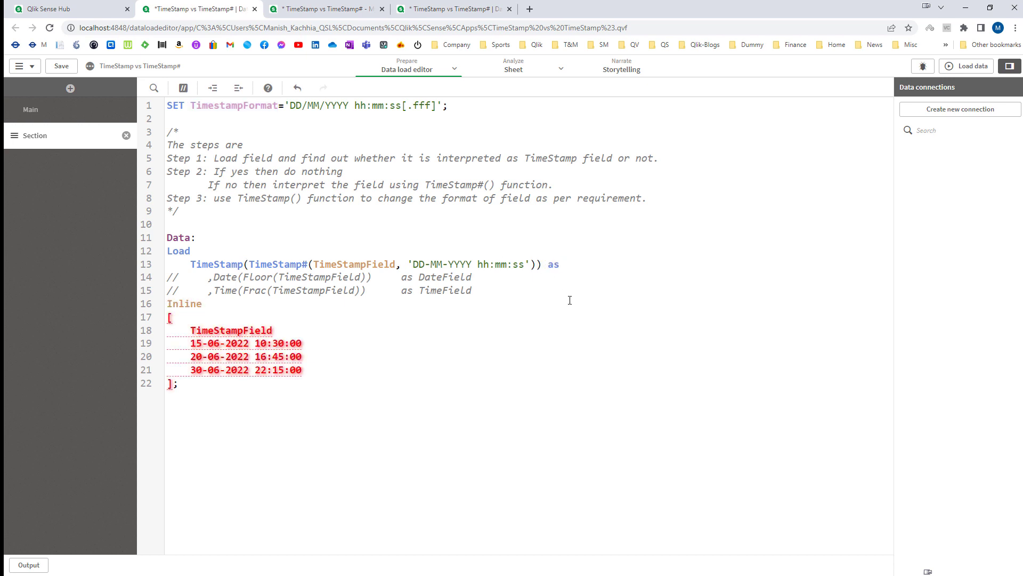
text(TimeStampField)
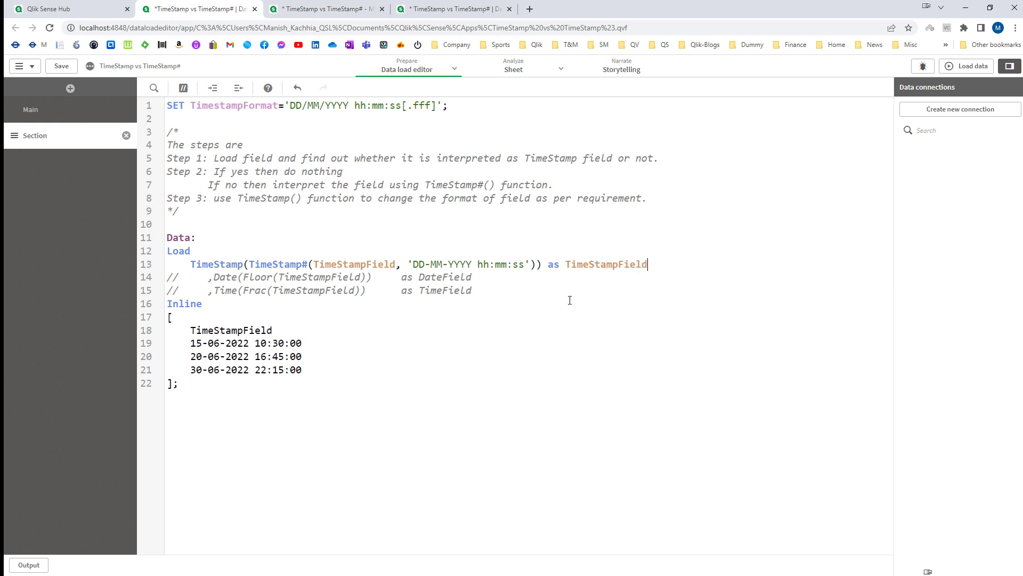
- Load the data with the nested TimeStamp expression and preview TimeStampField of the Data table in the data model viewer
key(ctrl+z)
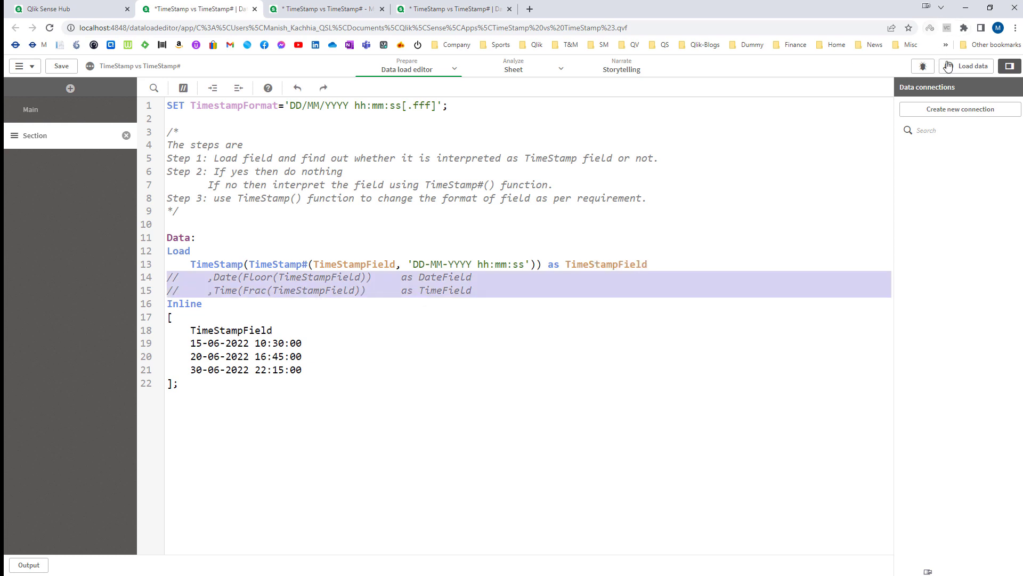
click(966, 67)
click(328, 10)
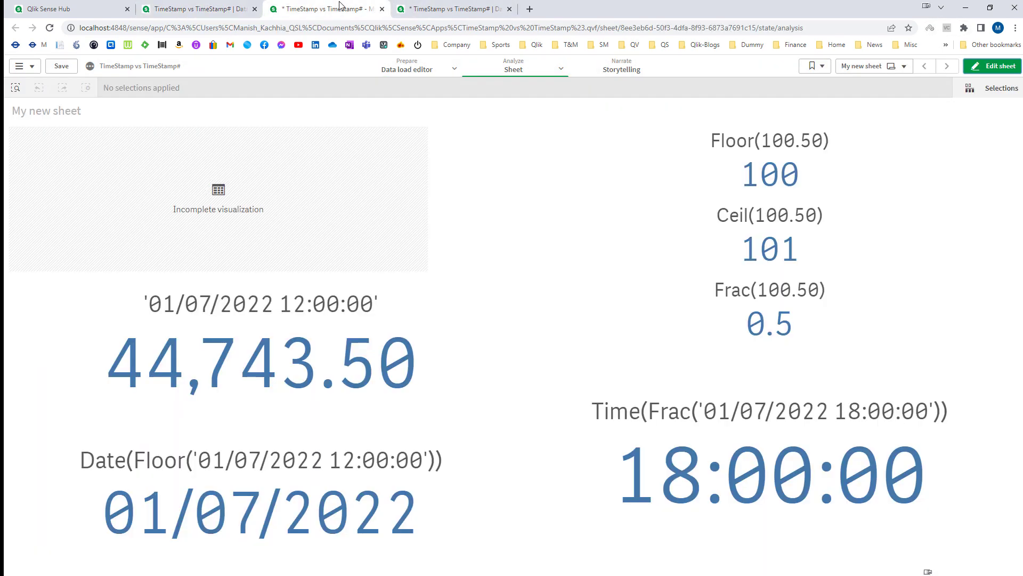
click(454, 9)
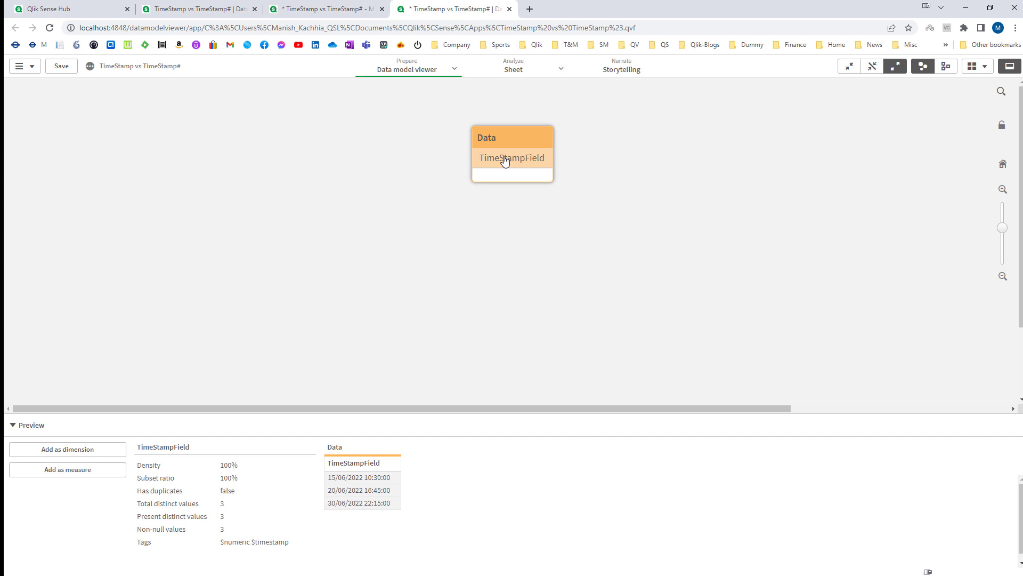
click(326, 9)
click(200, 9)
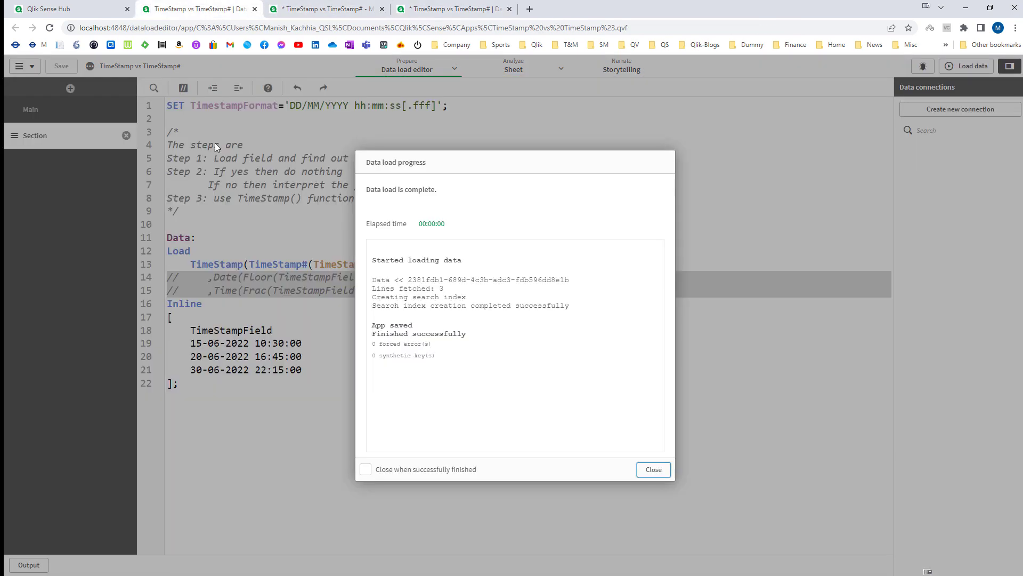
click(644, 470)
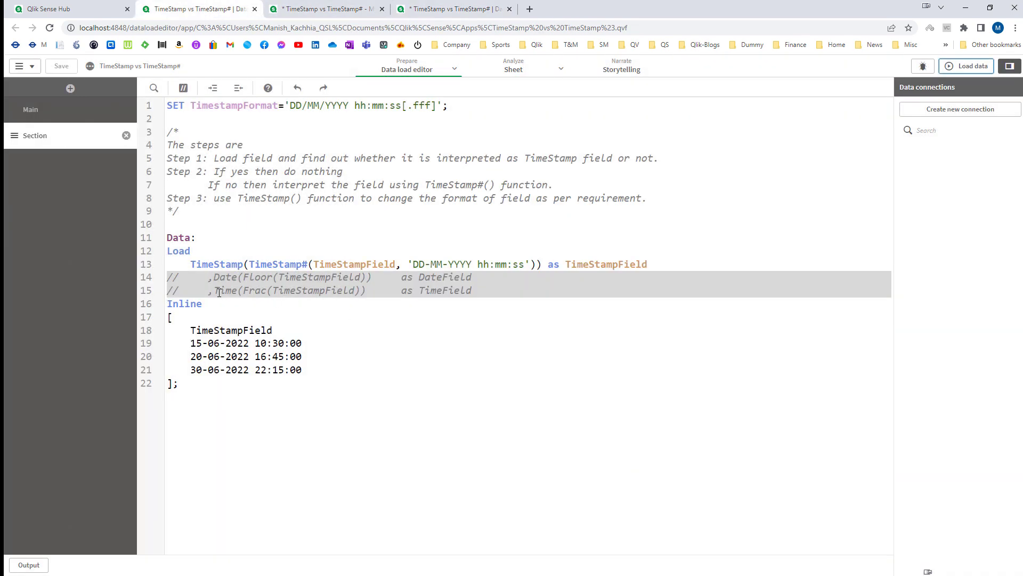
- Move the commented DateField and TimeField lines above the existing Load and place them under a new Load statement
click(170, 283)
key(shift+Down)
key(shift+Down)
key(Delete)
key(Up)
key(Up)
key(Up)
key(Down)
key(Return)
key(Up)
text(Load)
- Complete the preceding Load with an asterisk, the uncommented and aligned DateField and TimeField lines, and a closing semicolon
key(Escape)
key(ctrl+z)
key(ctrl+z)
key(ctrl+z)
key(ctrl+z)
key(ctrl+z)
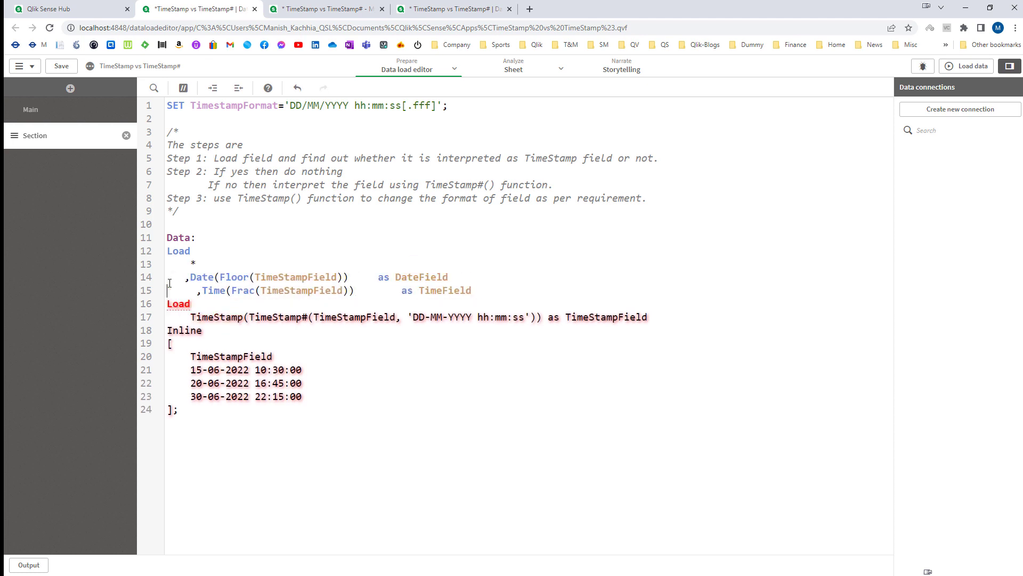
key(ctrl+z)
key(ctrl+z)
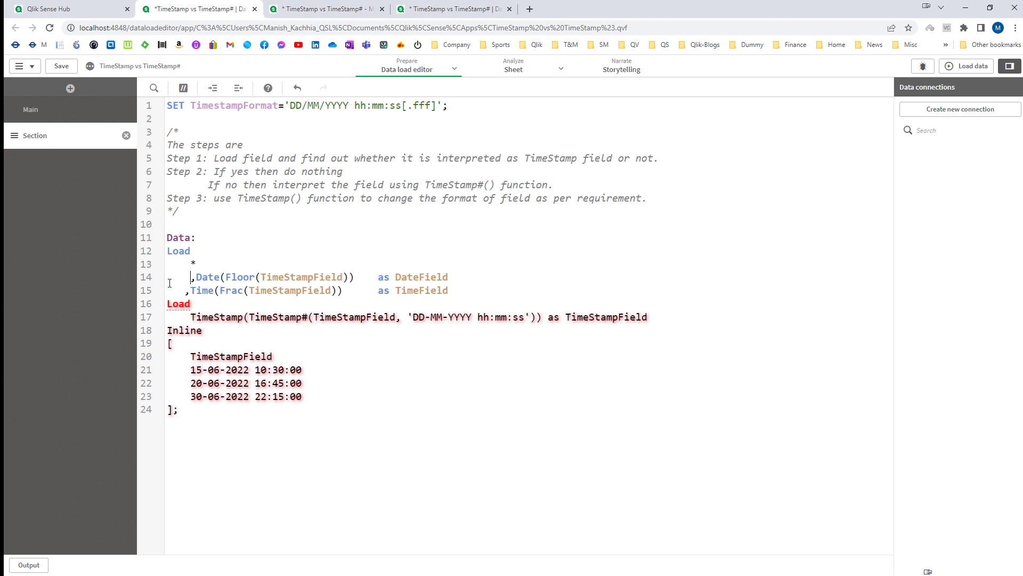
key(ctrl+z)
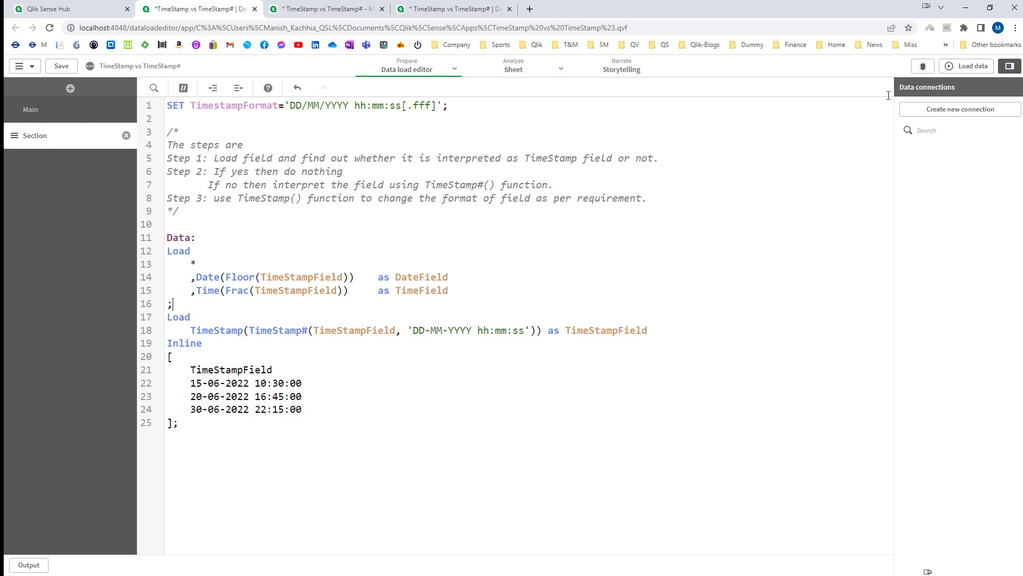
- Load the data with the preceding Load and check the timestamp, date and time columns in the sheet's table
click(975, 66)
click(296, 6)
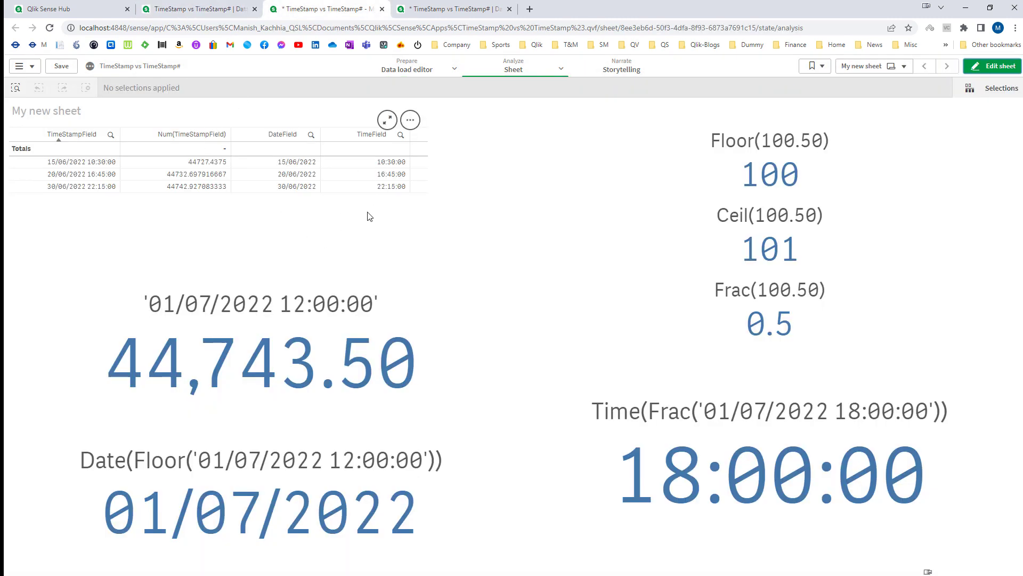
click(212, 11)
click(653, 469)
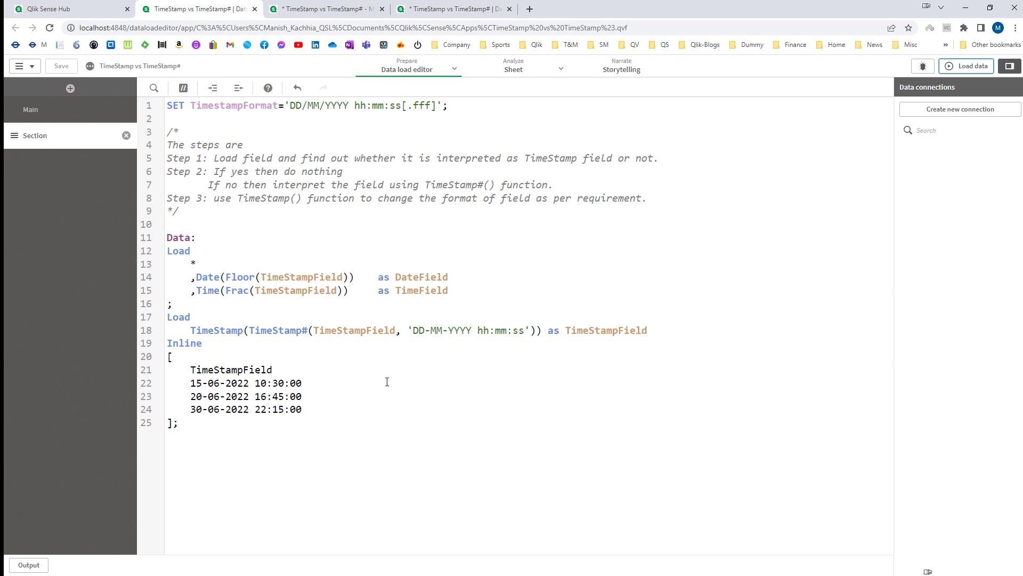
- Review the TimeStamp#() function in the steps comment and the preceding Load block in the script
drag(424, 184, 495, 183)
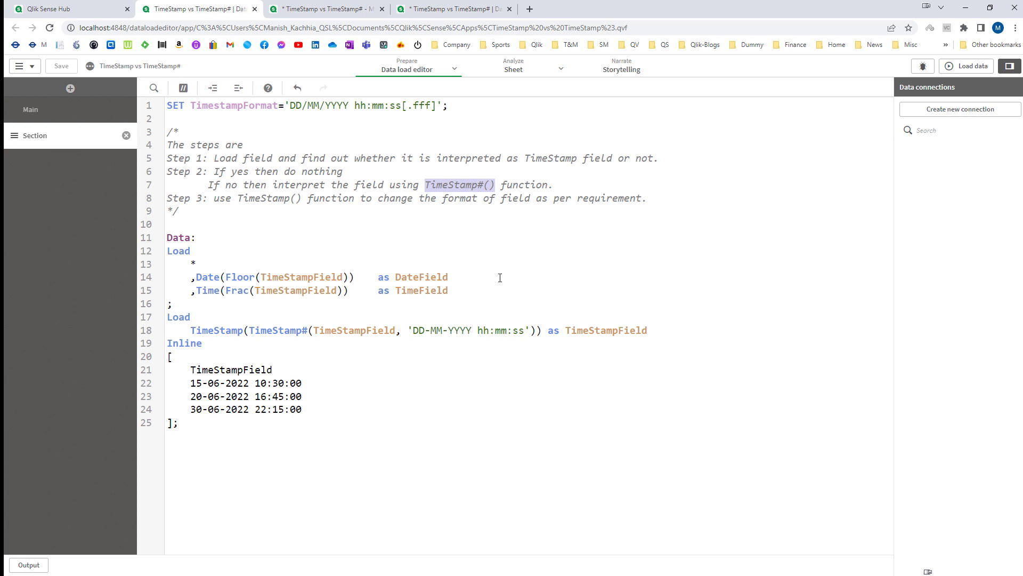
click(414, 439)
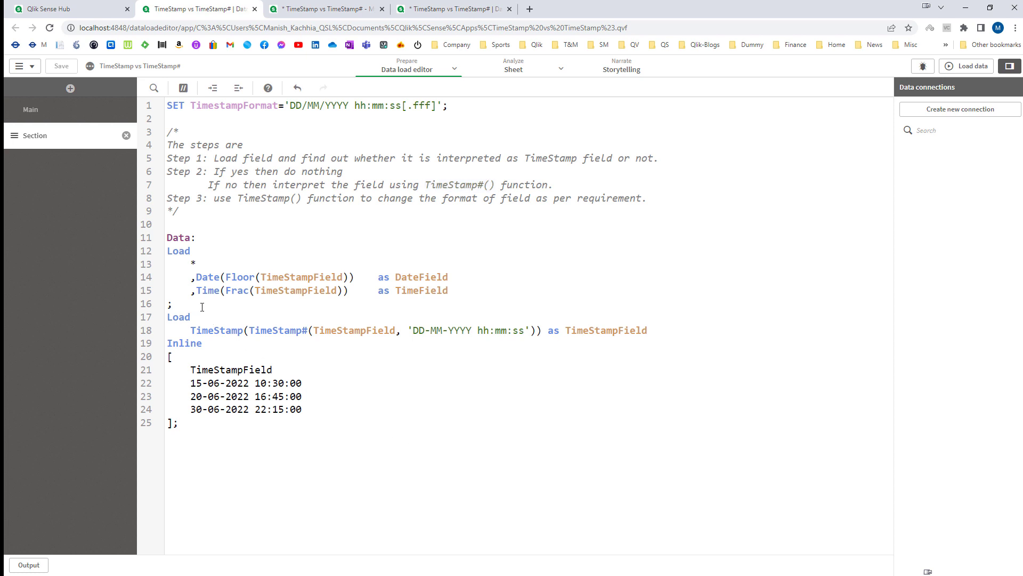
drag(188, 308, 152, 259)
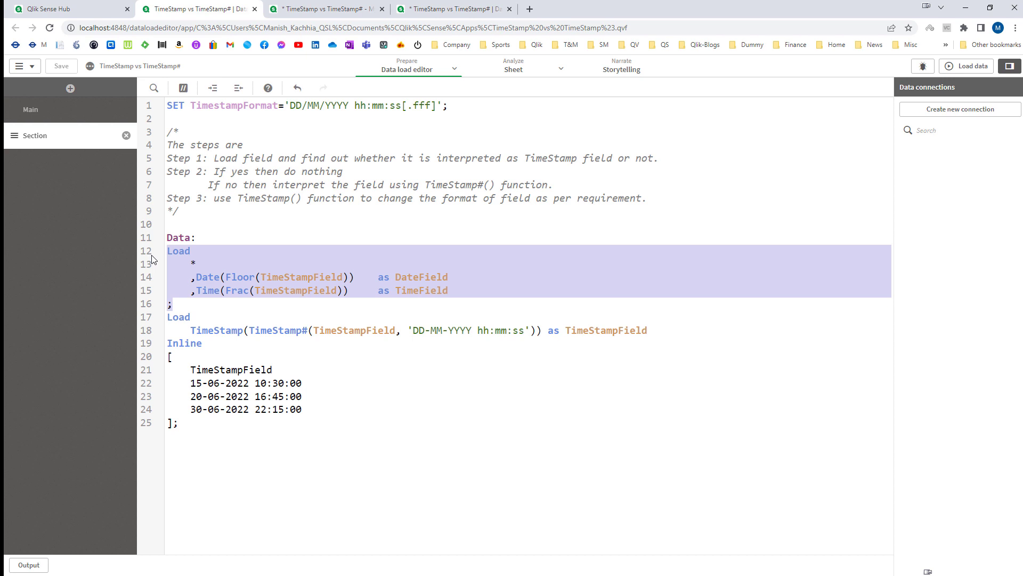
click(239, 301)
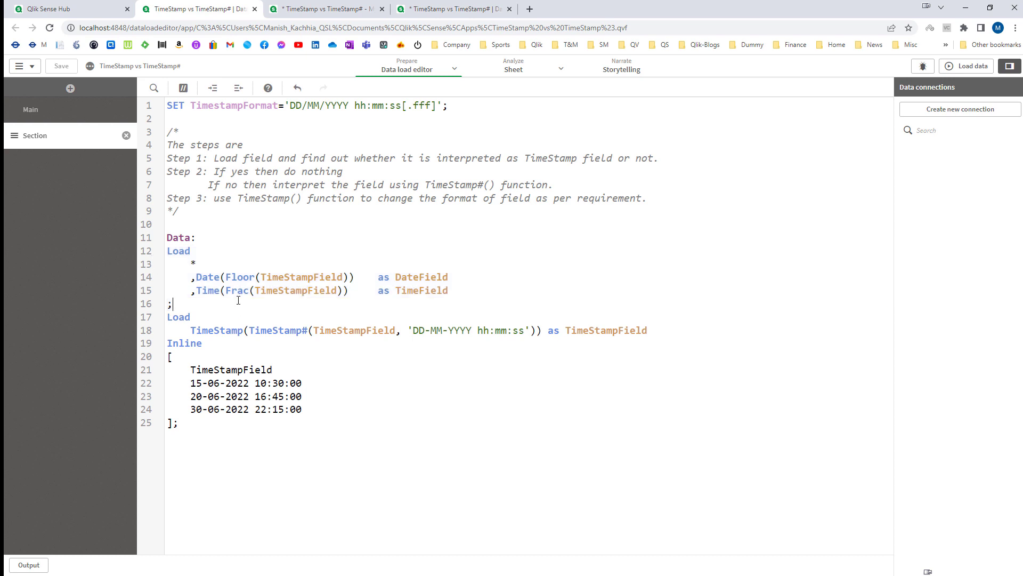